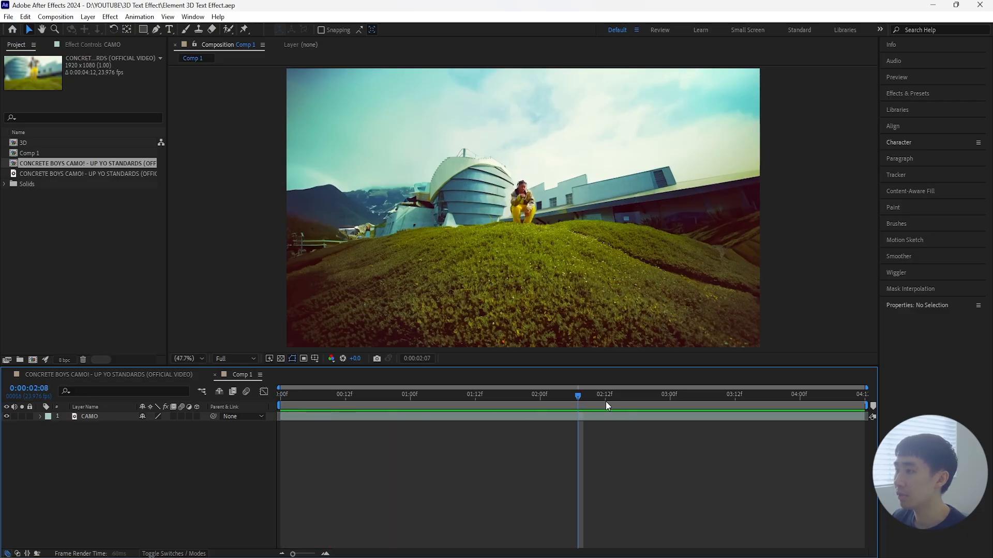
# Step: Create a text layer reading "MOTION MEDIA" above the CAMO footage in Comp 1
pyautogui.press('space')
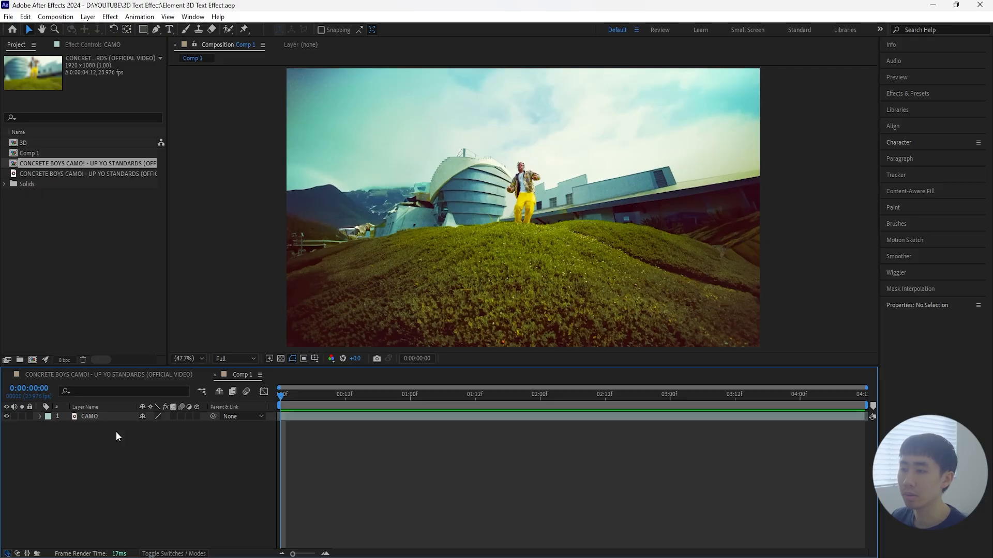
pyautogui.moveTo(432, 397); pyautogui.dragTo(222, 442)
pyautogui.rightClick(145, 437)
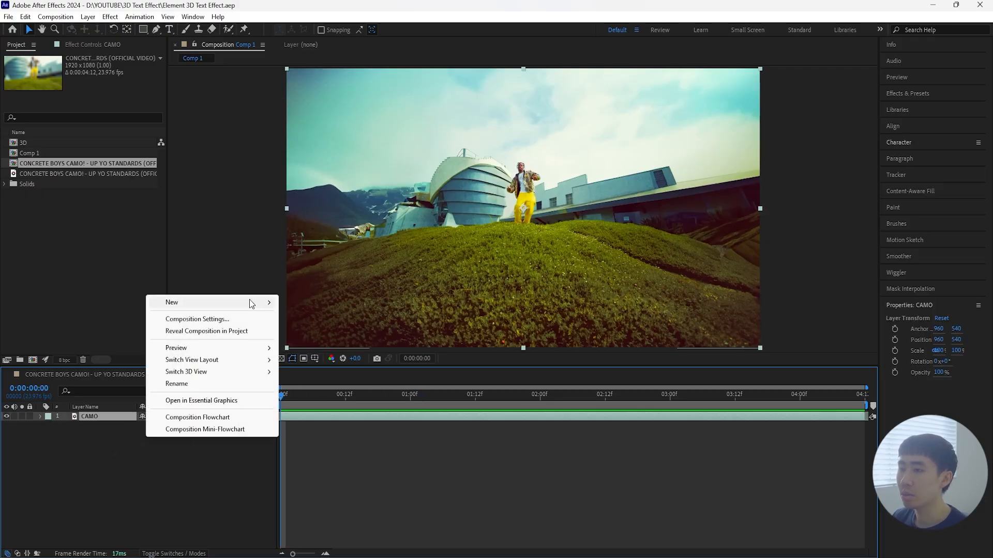
pyautogui.moveTo(270, 305)
pyautogui.click(299, 317)
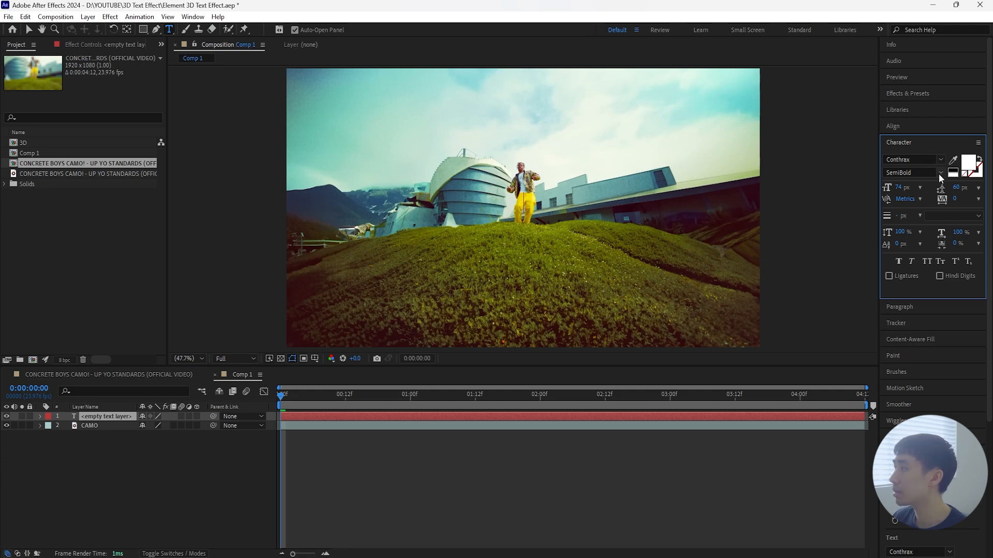
pyautogui.click(111, 419)
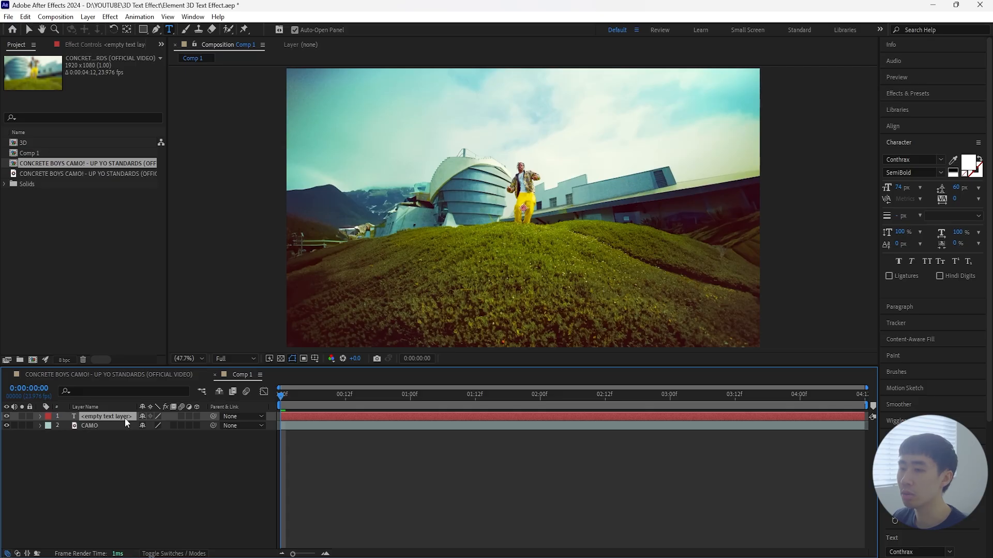
pyautogui.doubleClick(117, 416)
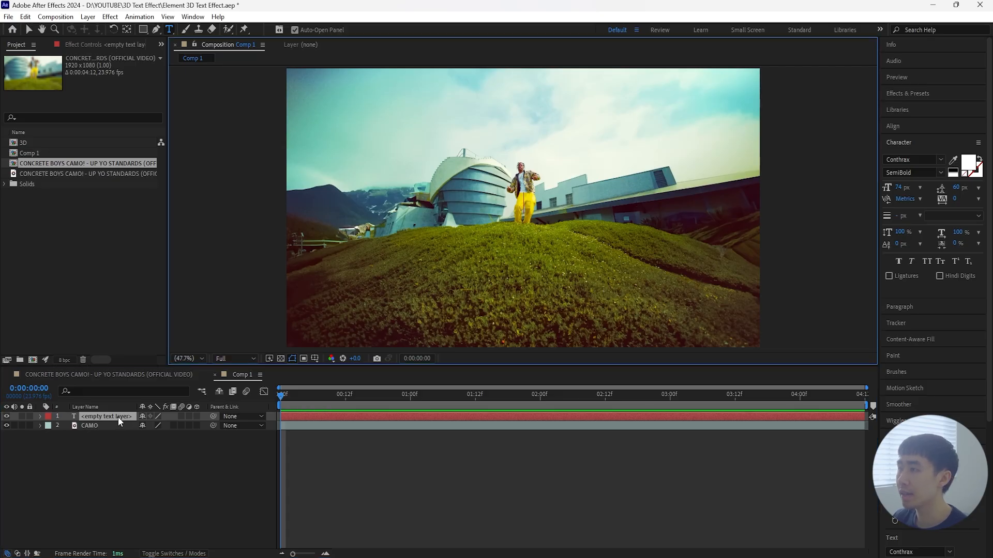
pyautogui.write('MOTION MEDIA')
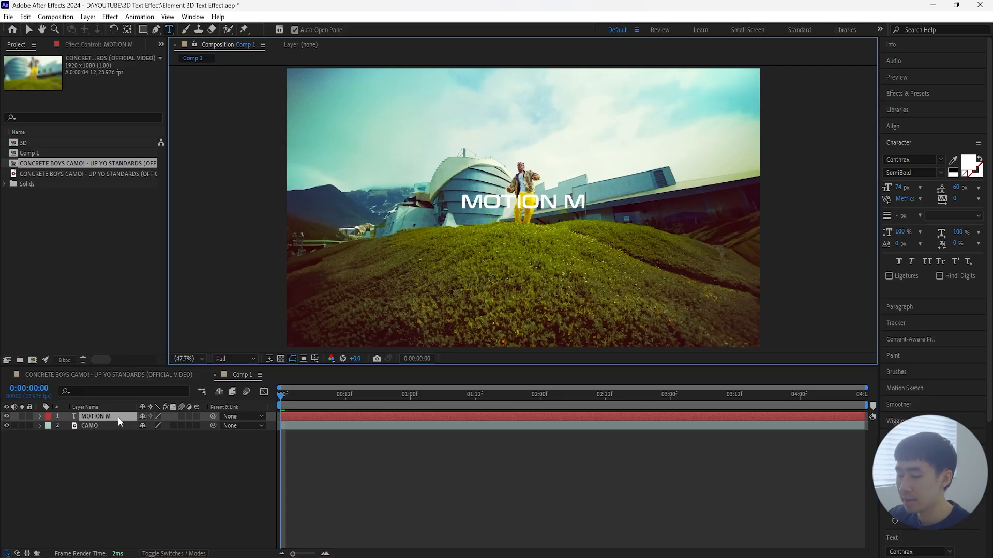
pyautogui.click(212, 379)
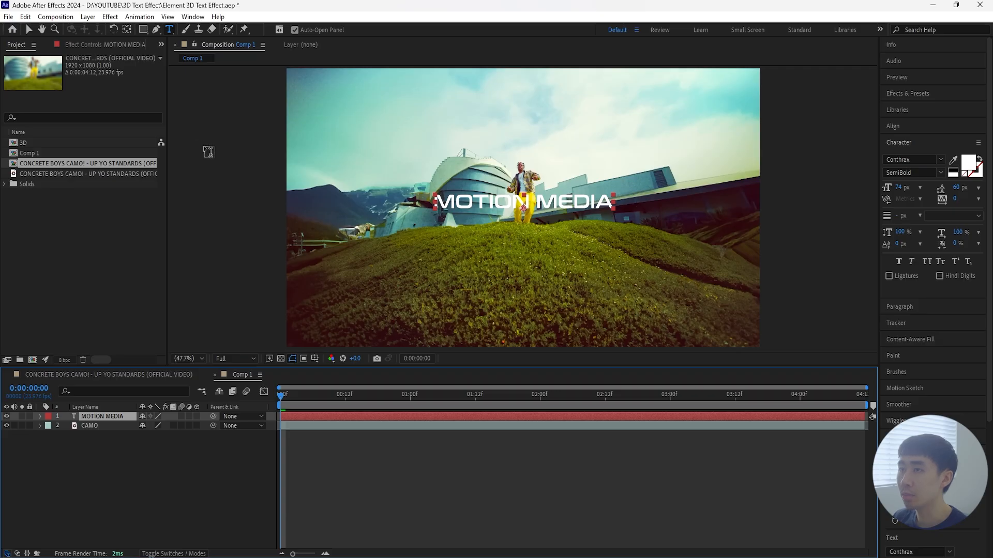
# Step: Centre the MOTION MEDIA layer horizontally and vertically in the composition and set its scale to 170%
pyautogui.click(26, 29)
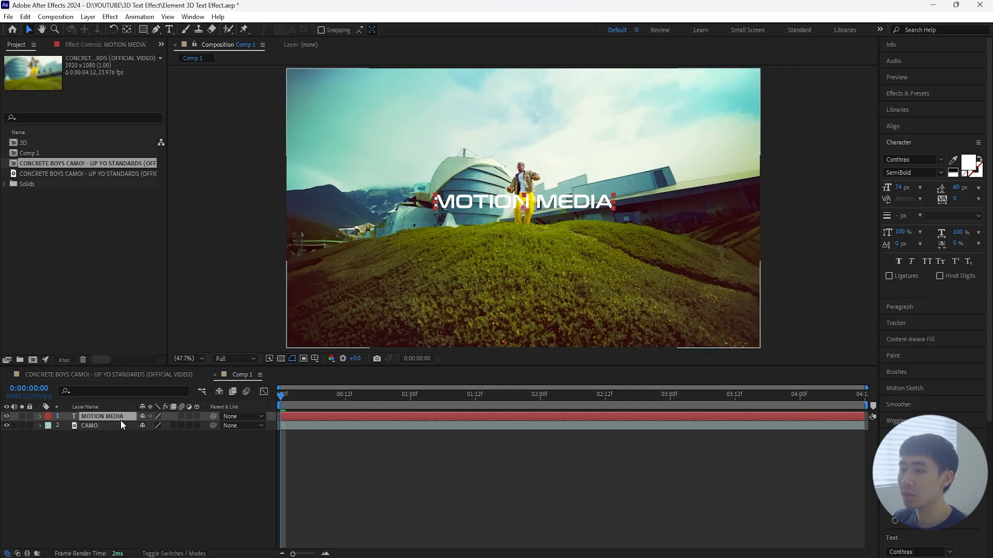
pyautogui.click(127, 29)
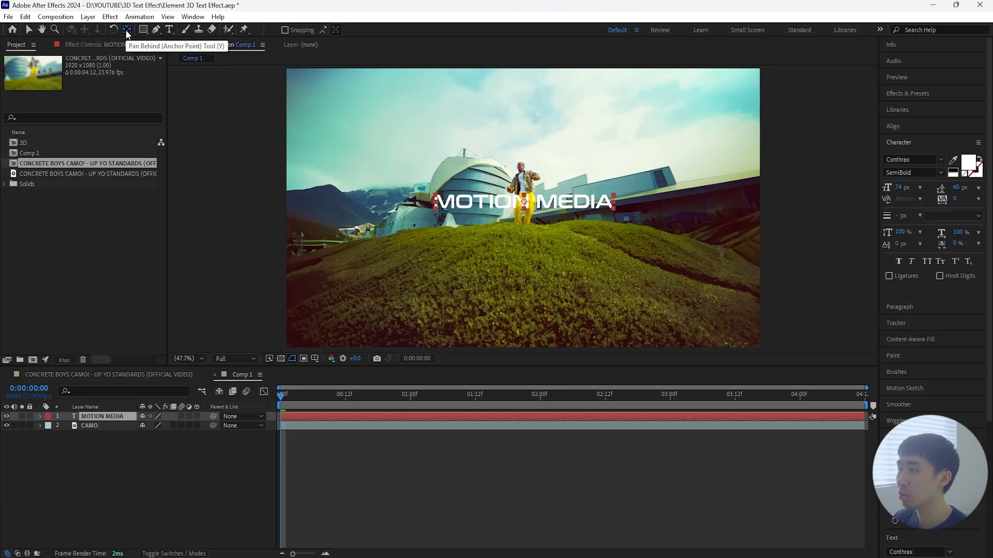
pyautogui.press('v')
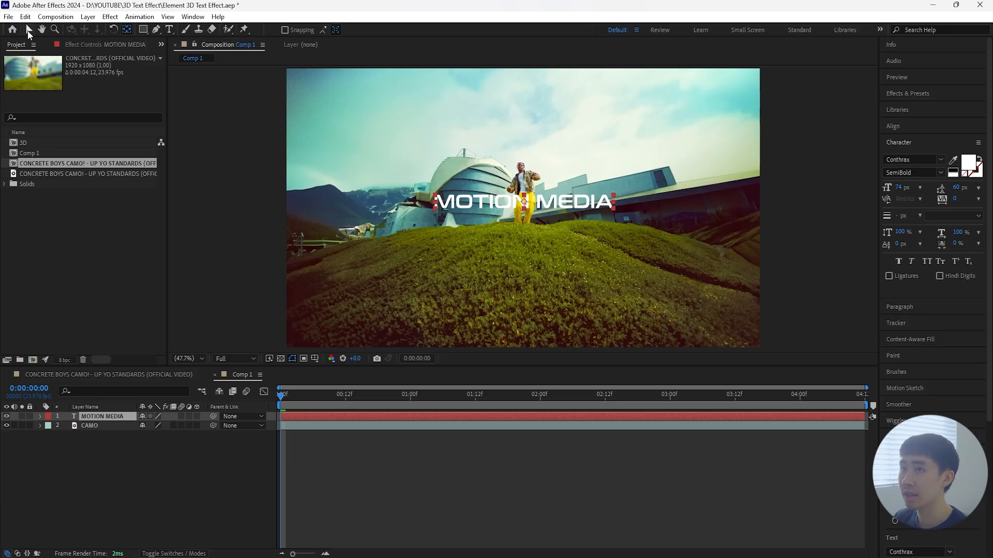
pyautogui.click(906, 126)
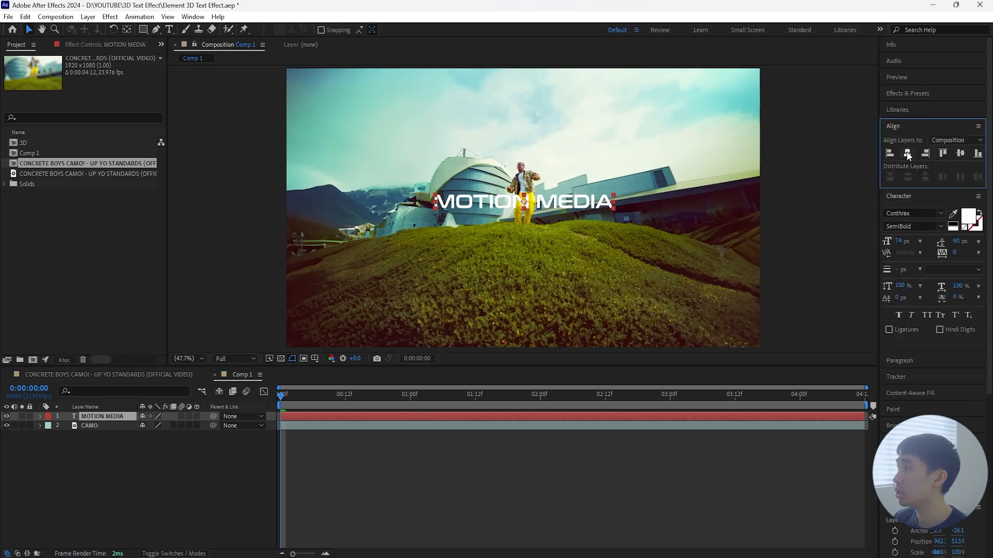
pyautogui.click(907, 153)
pyautogui.click(960, 153)
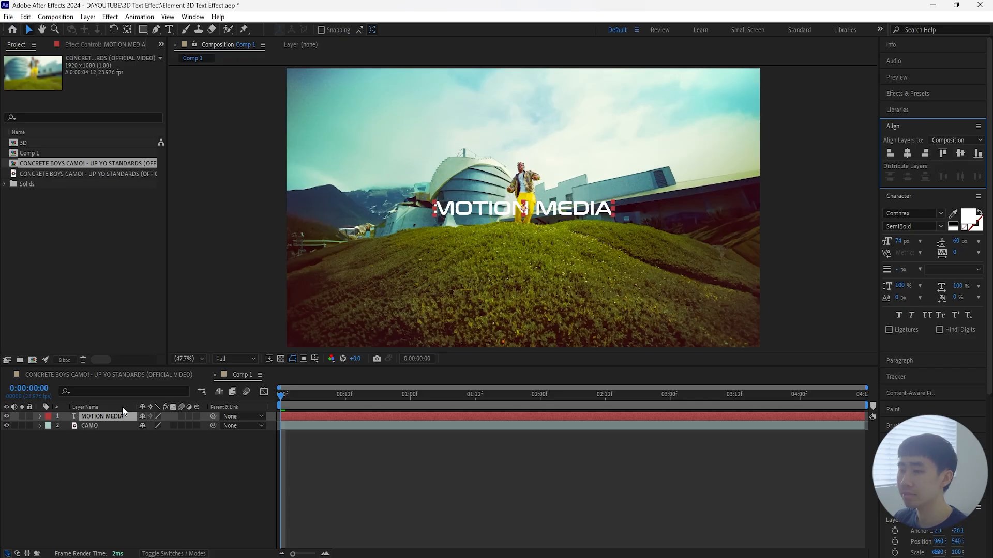
pyautogui.press('s')
pyautogui.moveTo(175, 425)
pyautogui.mouseDown()
pyautogui.moveTo(235, 424)
pyautogui.moveTo(179, 426)
pyautogui.mouseUp()
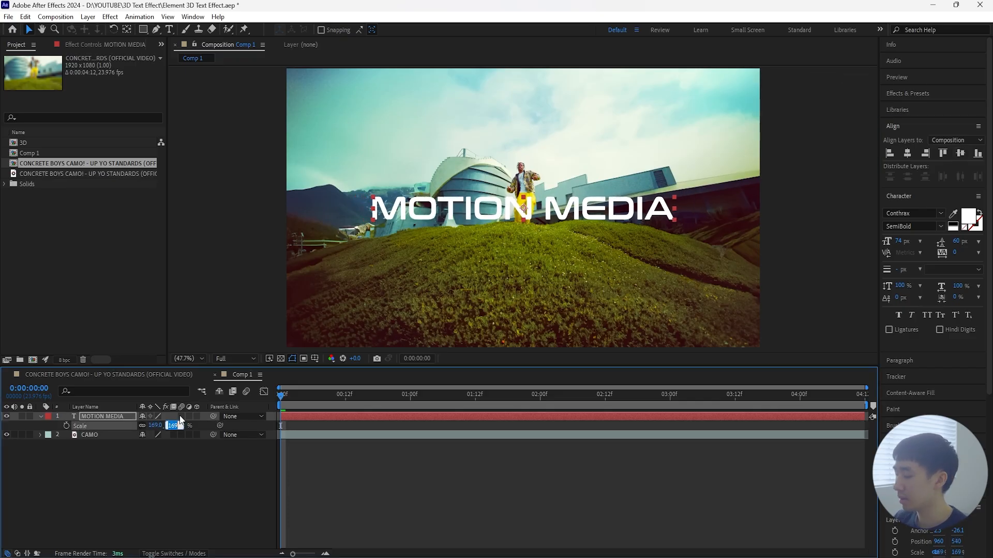
# Step: Create a white (FFFFFF) composition-sized solid layer above the text
pyautogui.rightClick(232, 454)
pyautogui.moveTo(328, 318)
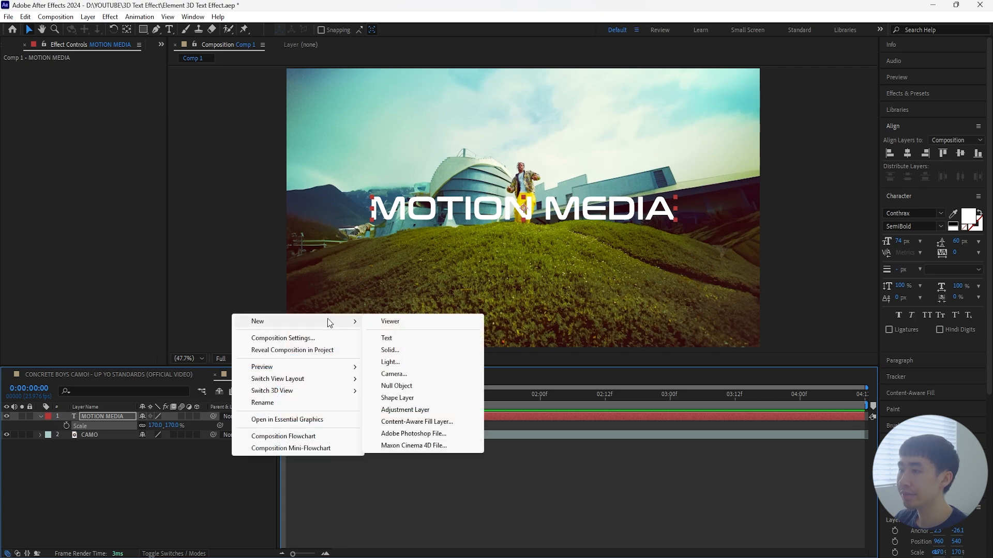
pyautogui.click(408, 351)
pyautogui.click(492, 338)
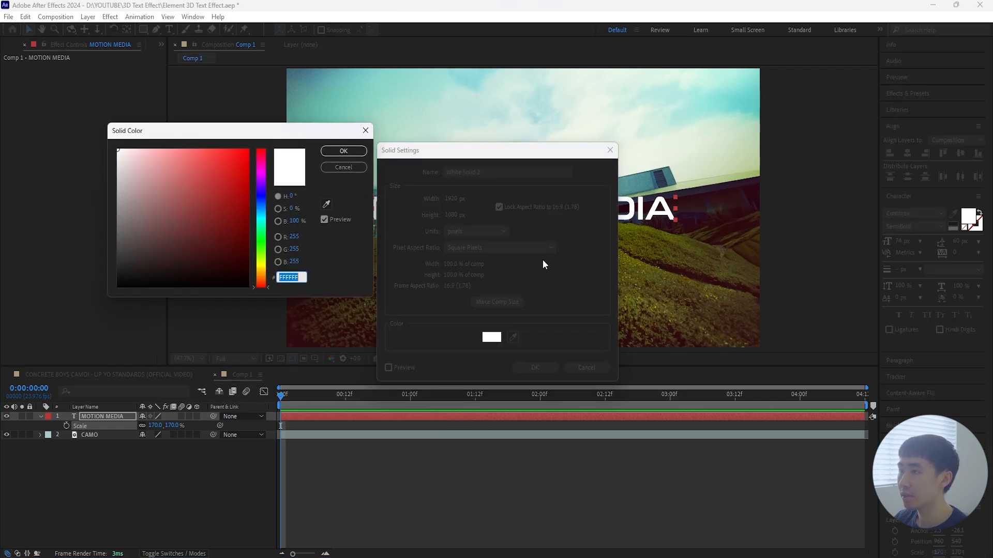
pyautogui.click(340, 154)
pyautogui.click(536, 367)
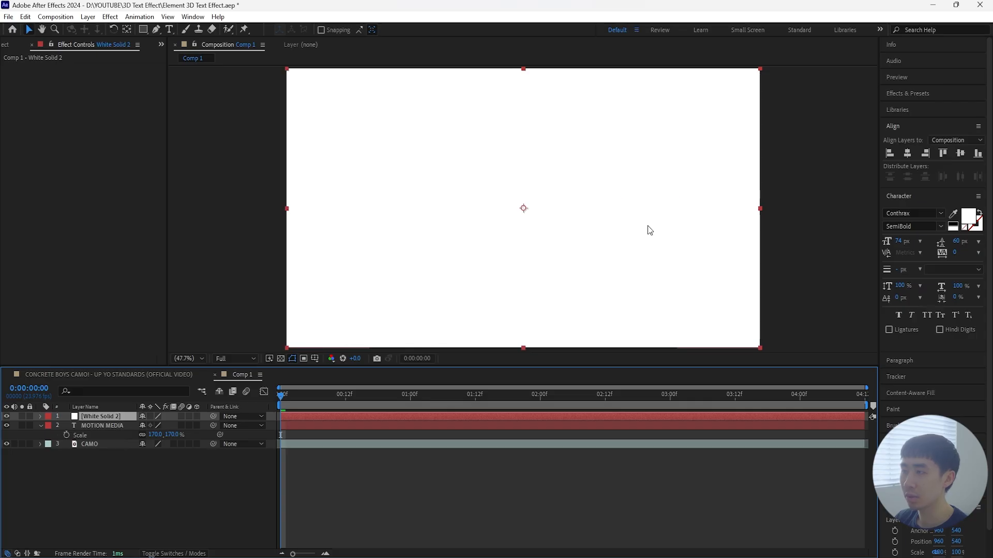
# Step: Find the Video Copilot Element effect and apply it to the white solid
pyautogui.click(908, 93)
pyautogui.click(917, 108)
pyautogui.write('element')
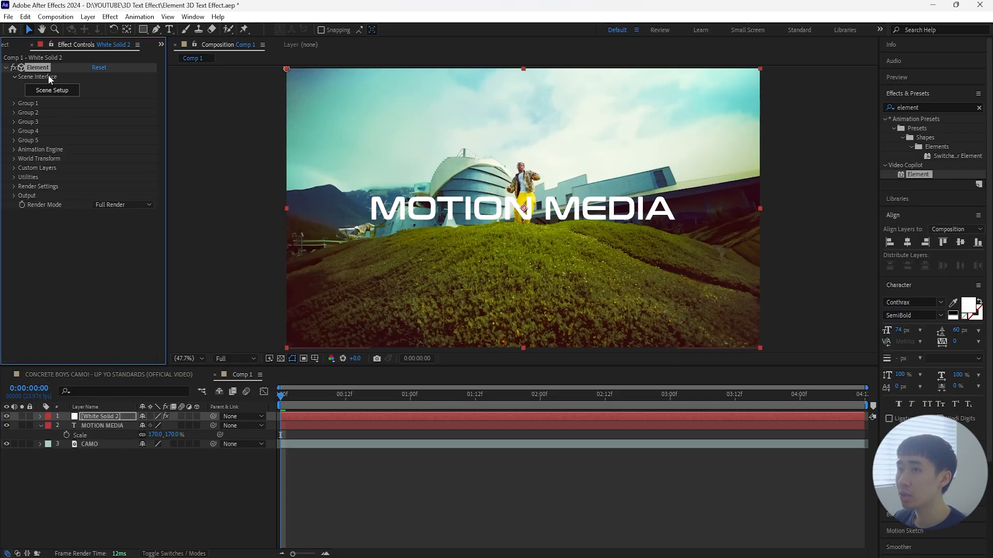
# Step: Assign the MOTION MEDIA text layer to Path Layer 1 in Element's custom text and masks settings
pyautogui.click(15, 167)
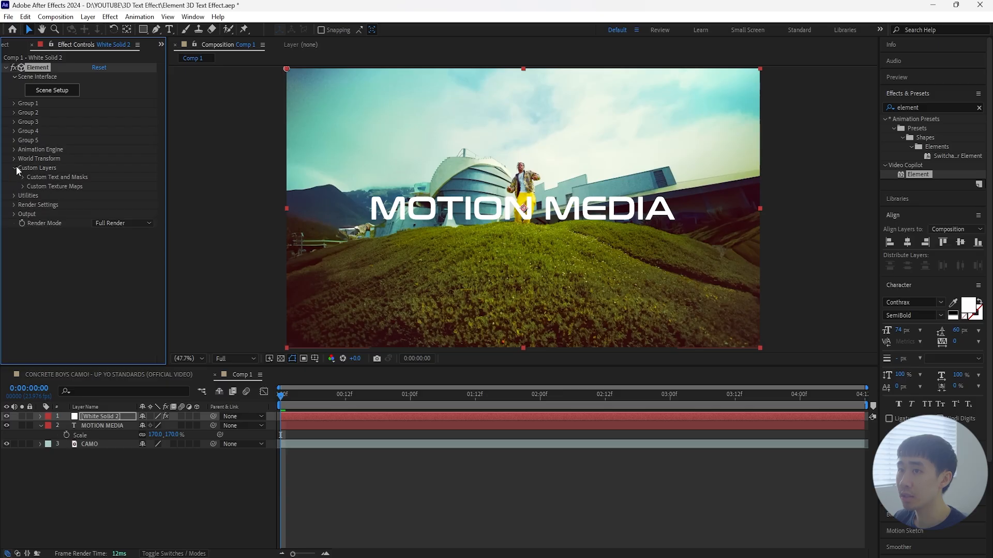
pyautogui.click(23, 178)
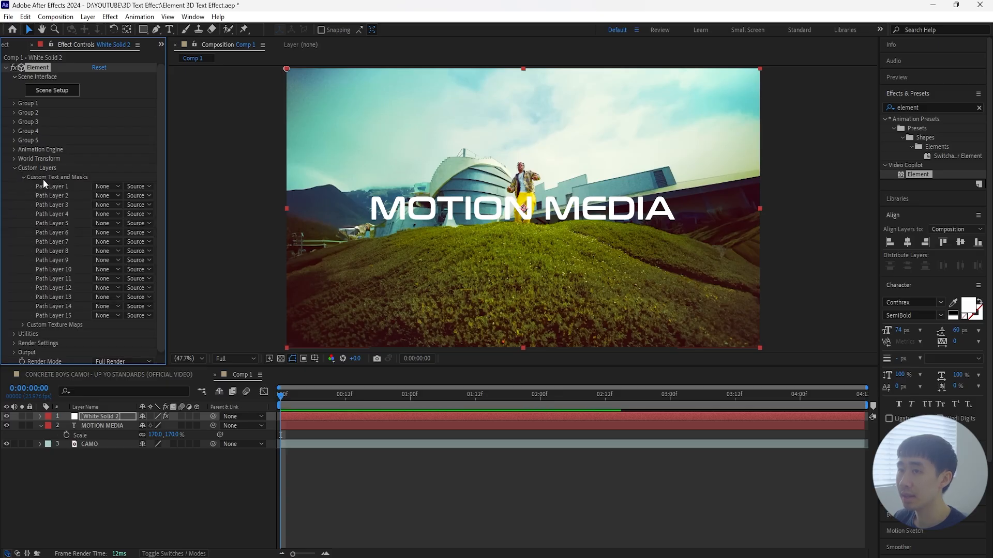
pyautogui.click(107, 186)
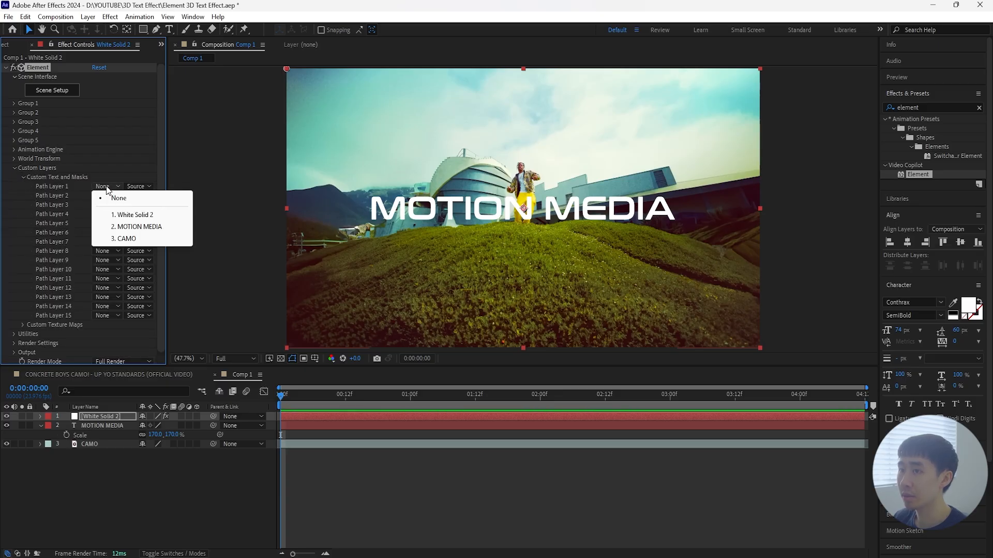
pyautogui.click(154, 228)
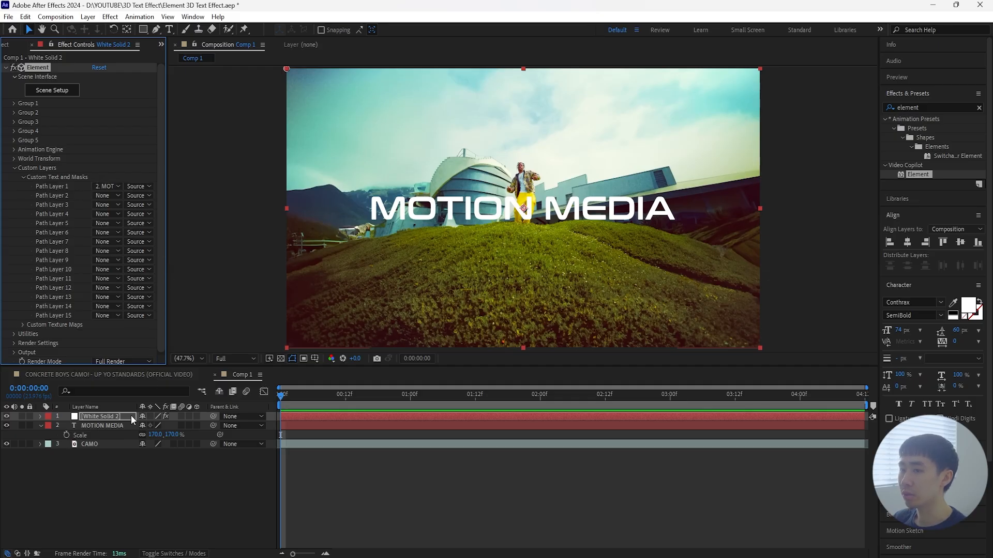
# Step: Hide the MOTION MEDIA text layer and reselect the white solid
pyautogui.click(102, 425)
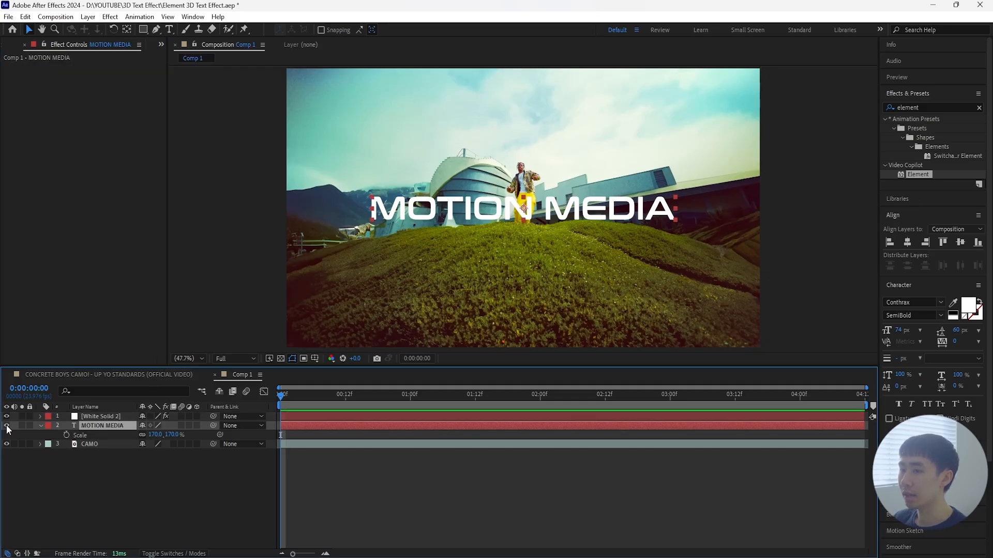
pyautogui.click(6, 425)
pyautogui.click(113, 417)
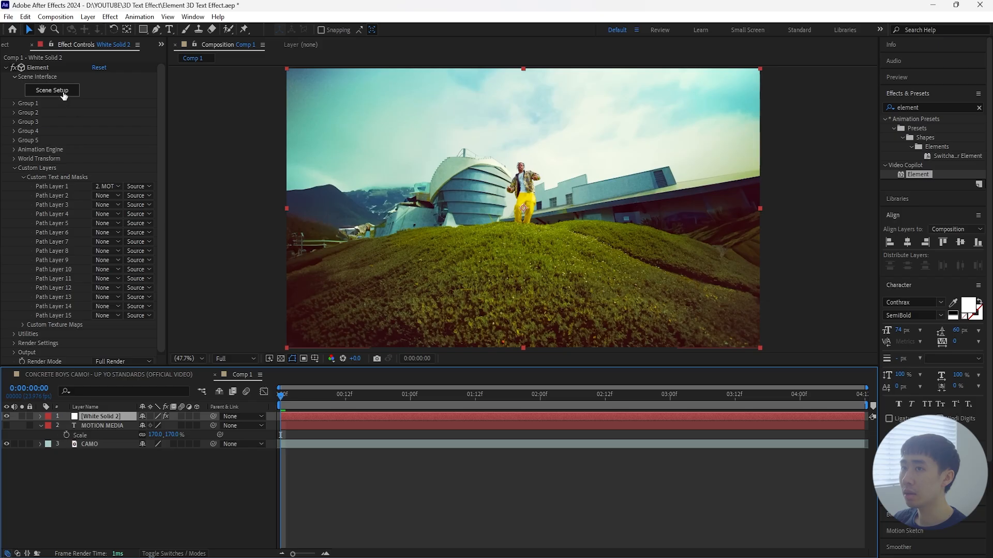
# Step: Open Element's Scene Setup and extrude the custom text path into a 3D model
pyautogui.click(63, 93)
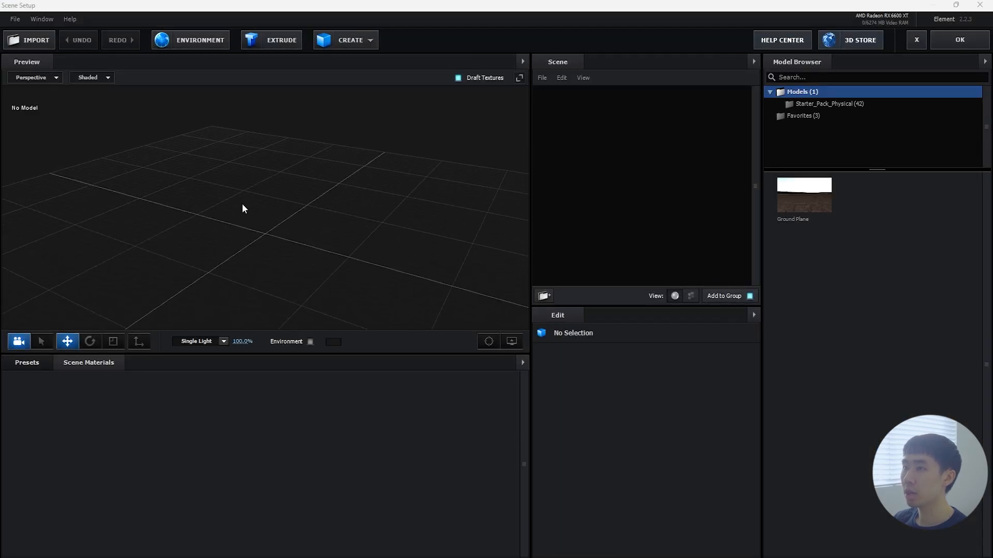
pyautogui.moveTo(243, 204); pyautogui.dragTo(317, 157)
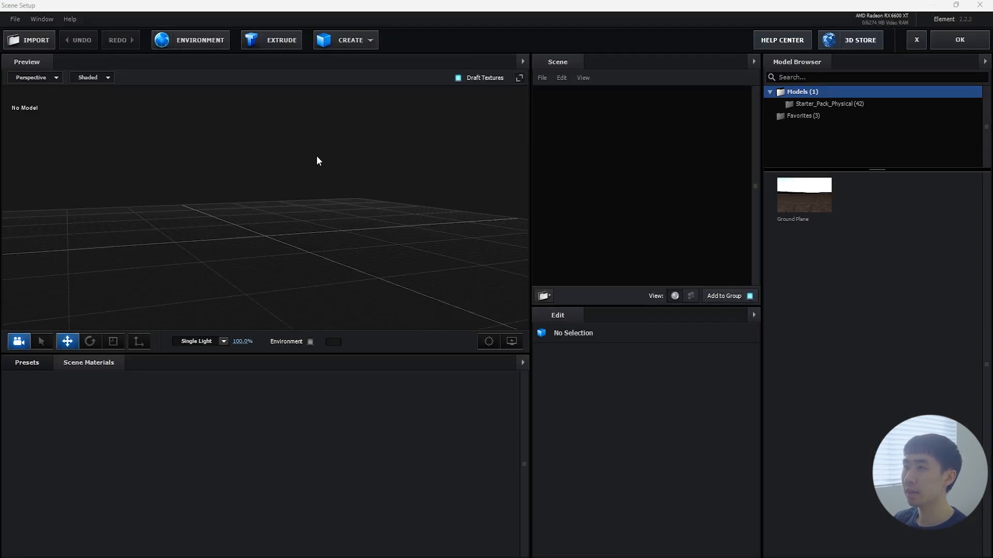
pyautogui.click(285, 41)
pyautogui.moveTo(293, 193); pyautogui.dragTo(324, 279)
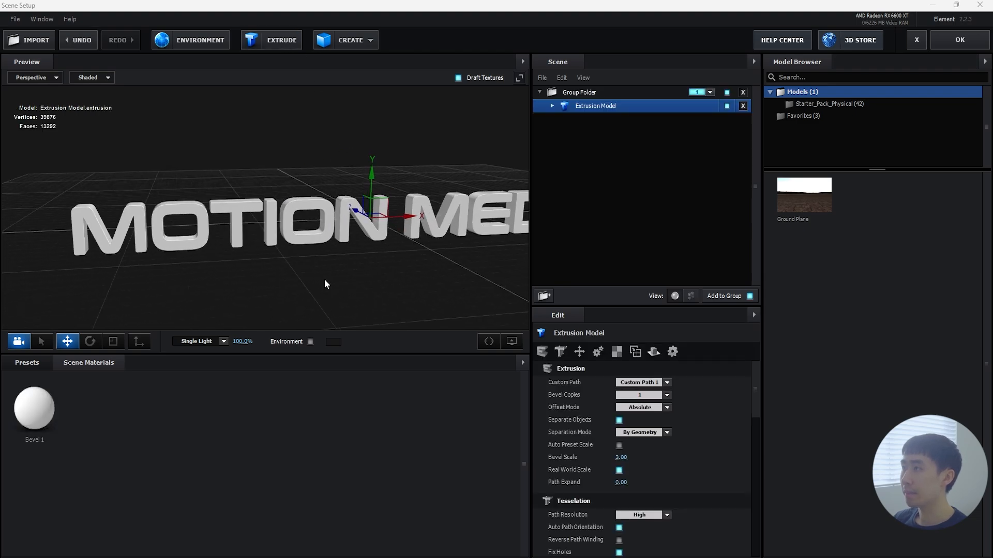
pyautogui.moveTo(324, 279); pyautogui.dragTo(310, 283)
# Step: Apply the Double_Down preset from the Physical bevels to the extruded MOTION MEDIA text
pyautogui.click(27, 363)
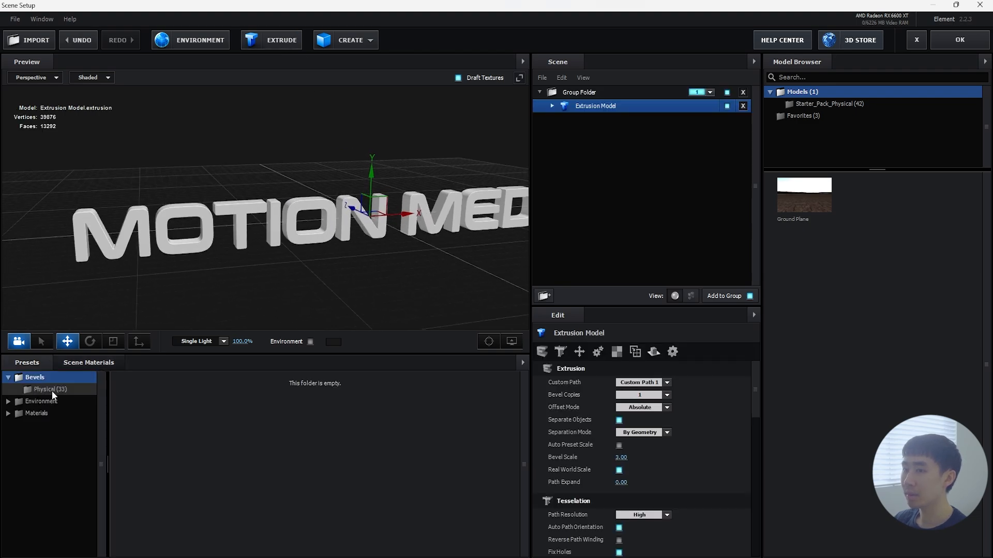
pyautogui.click(53, 392)
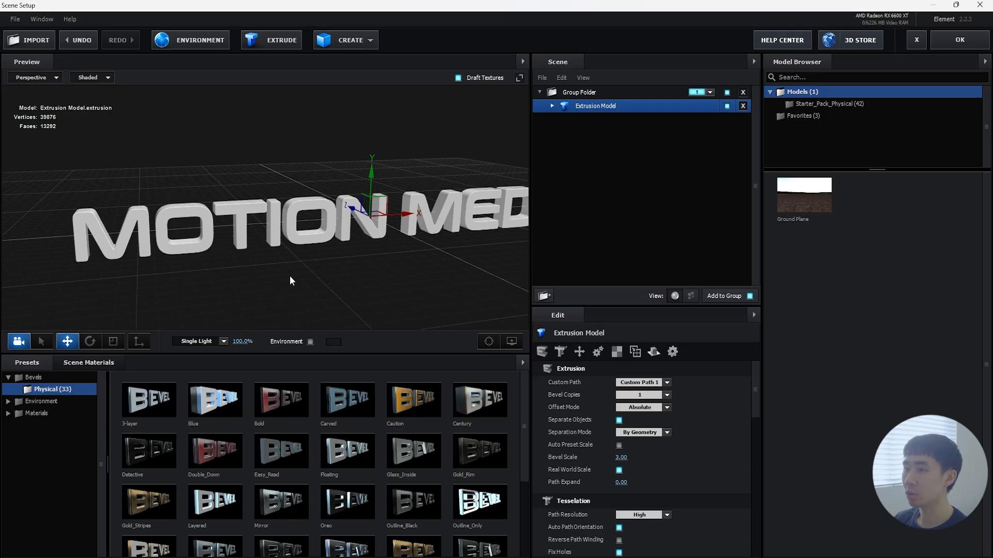
pyautogui.scroll(-3, 286, 425)
pyautogui.scroll(3, 284, 425)
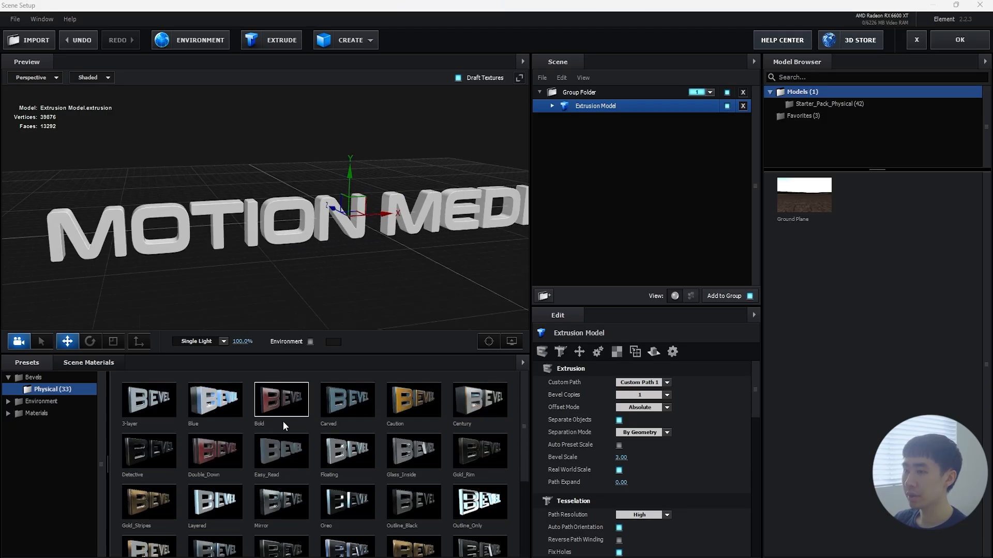
pyautogui.moveTo(223, 455); pyautogui.dragTo(256, 222)
pyautogui.moveTo(285, 277); pyautogui.dragTo(465, 203)
# Step: Set Bevel Segments to 0 on the first Shiny_Light bevel of the extrusion model
pyautogui.click(551, 106)
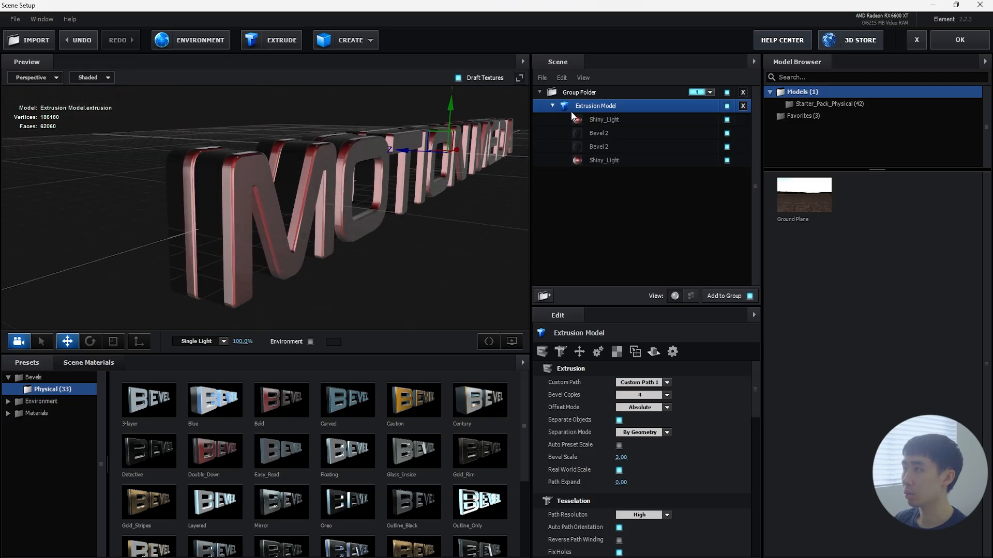
pyautogui.click(604, 119)
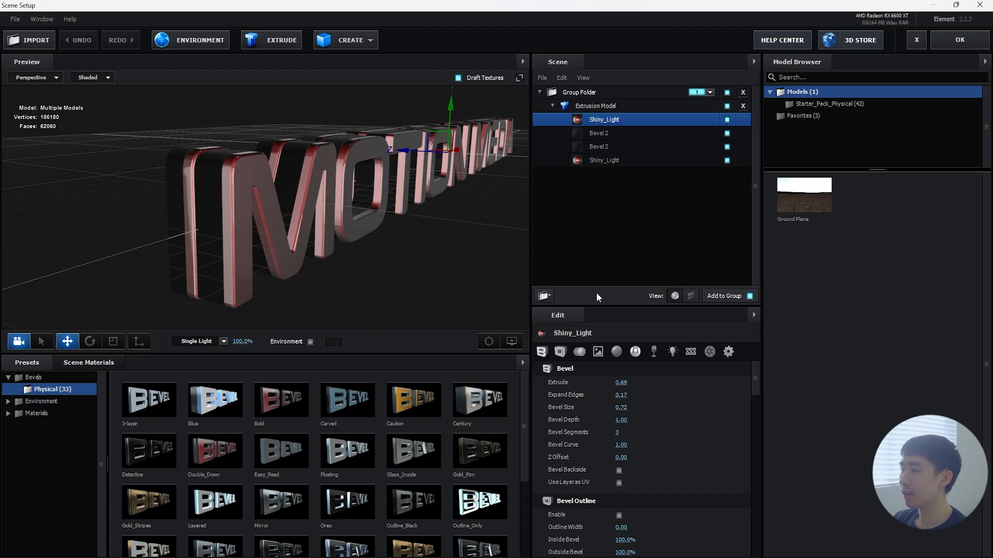
pyautogui.scroll(5, 349, 238)
pyautogui.moveTo(349, 238); pyautogui.dragTo(380, 245)
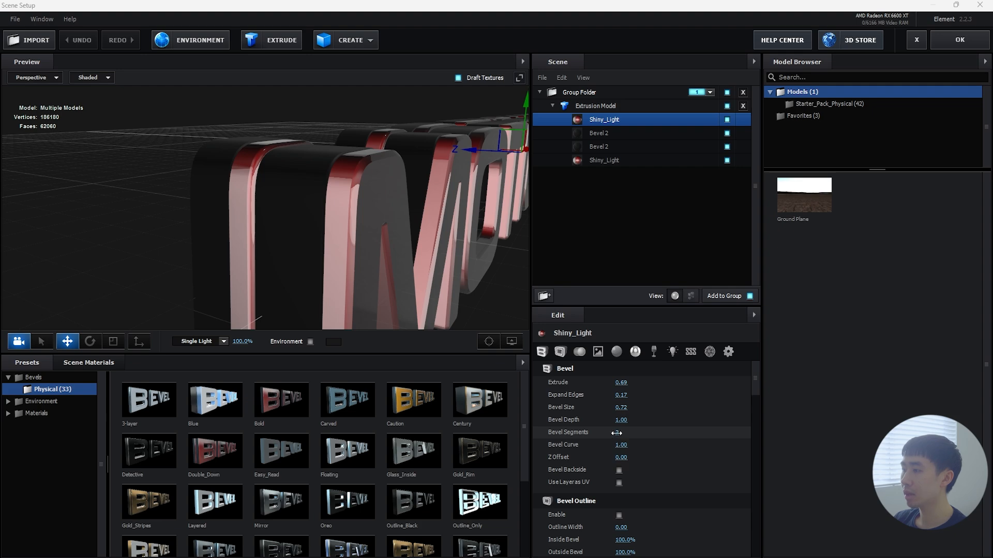
pyautogui.moveTo(616, 433); pyautogui.dragTo(566, 436)
pyautogui.scroll(-2, 290, 178)
pyautogui.scroll(5, 296, 184)
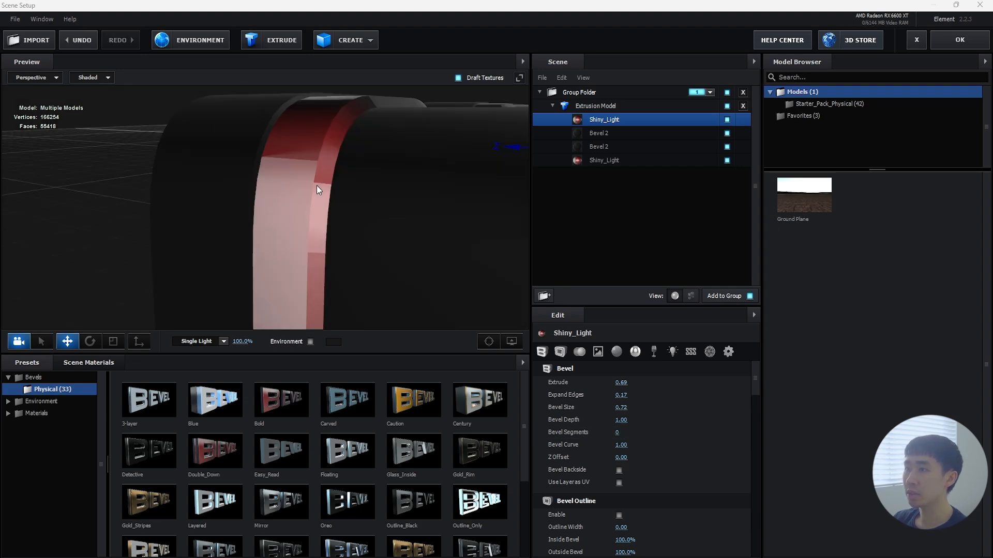
pyautogui.scroll(-5, 317, 185)
# Step: Set Bevel Segments to 0 on both Bevel 2 layers and the last Shiny_Light bevel
pyautogui.click(603, 133)
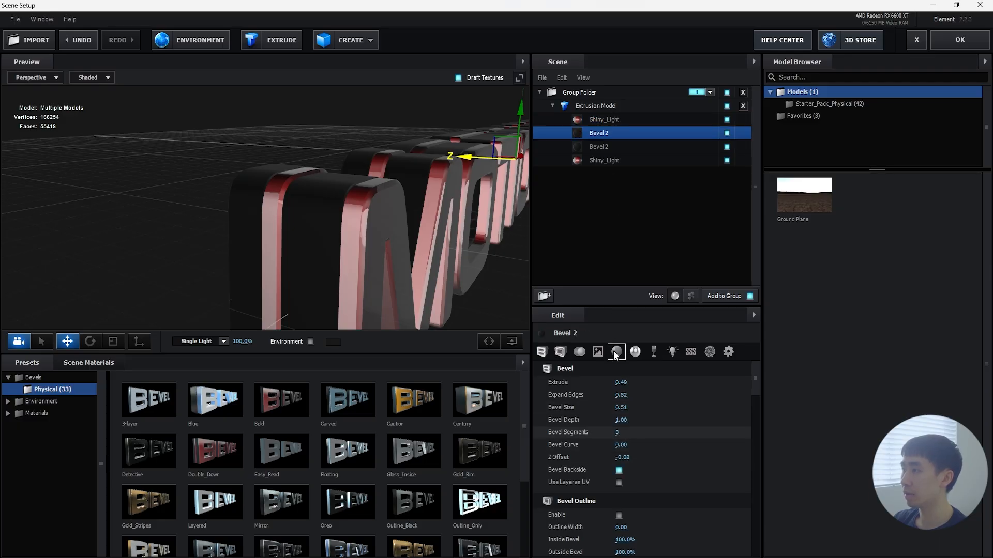
pyautogui.click(614, 147)
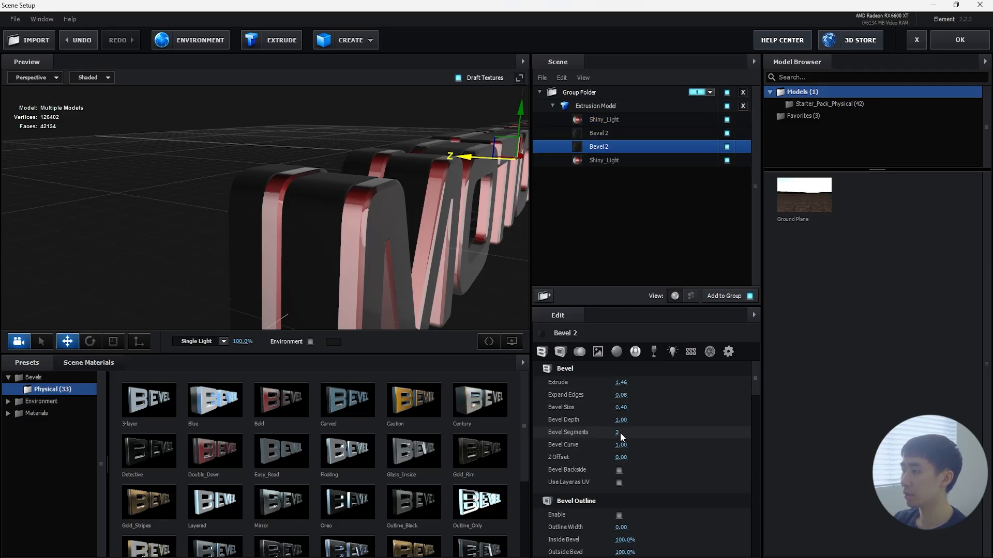
pyautogui.click(592, 160)
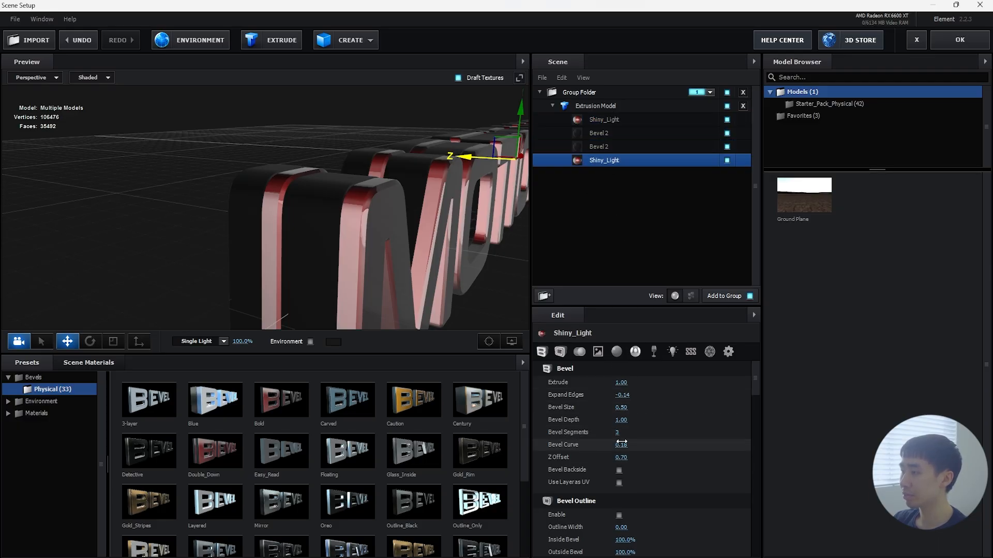
# Step: Set Extrude to 0.95 on the first Shiny_Light bevel and to 1.35 on the last Shiny_Light bevel
pyautogui.click(608, 120)
pyautogui.moveTo(626, 386); pyautogui.dragTo(639, 386)
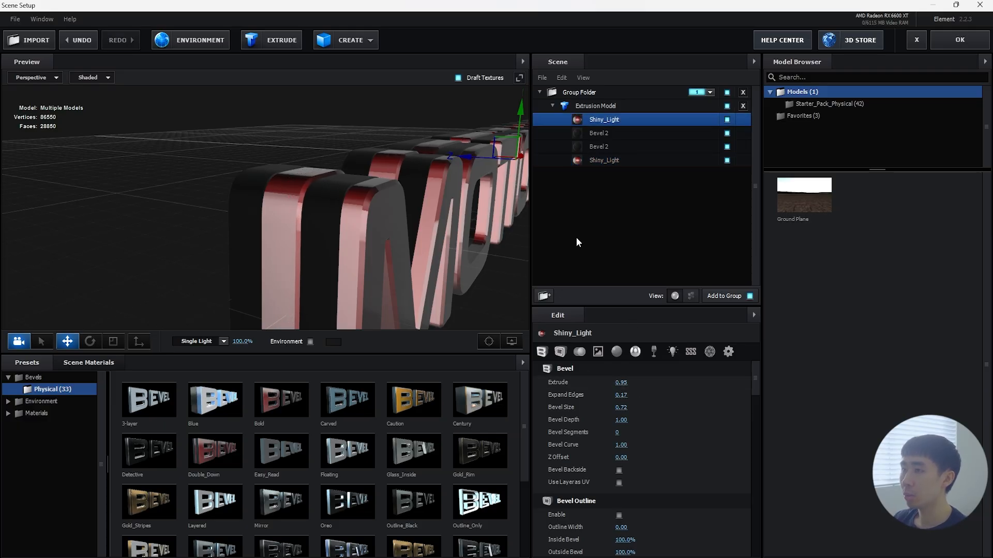
pyautogui.click(610, 160)
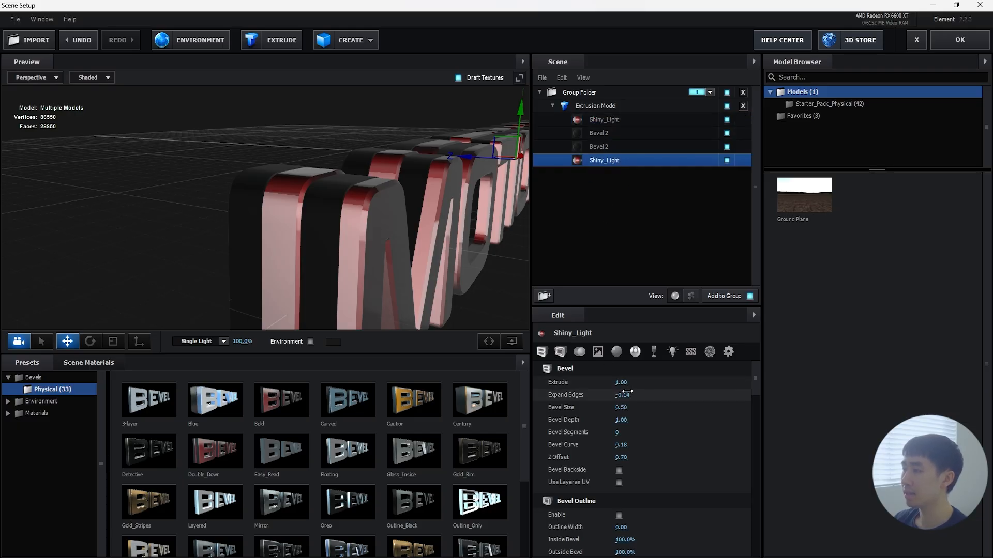
pyautogui.moveTo(627, 386); pyautogui.dragTo(646, 388)
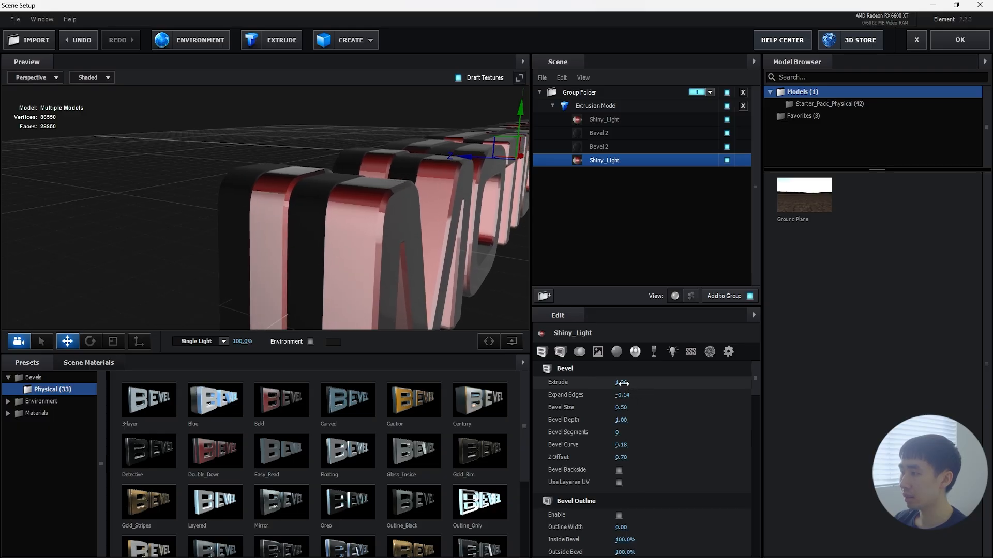
pyautogui.scroll(-3, 445, 240)
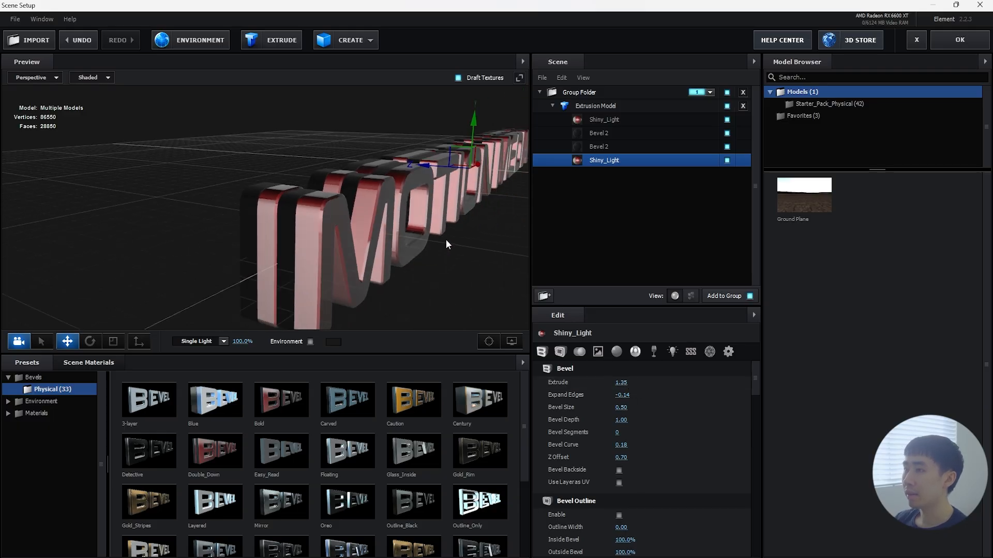
pyautogui.moveTo(445, 240); pyautogui.dragTo(408, 240)
# Step: Set the Illumination color of the first Shiny_Light bevel to yellow FFF557 and apply the scene setup
pyautogui.click(615, 122)
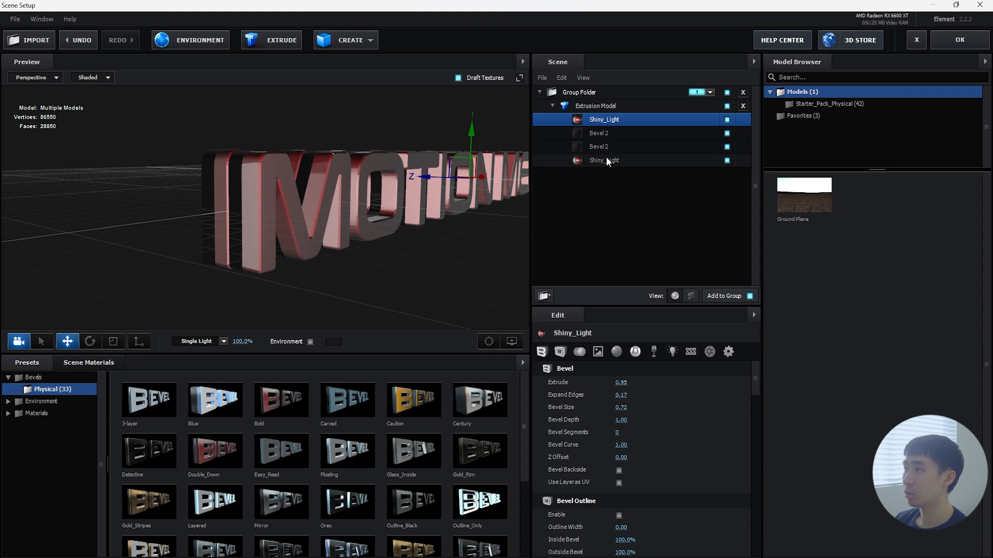
pyautogui.scroll(-10, 696, 403)
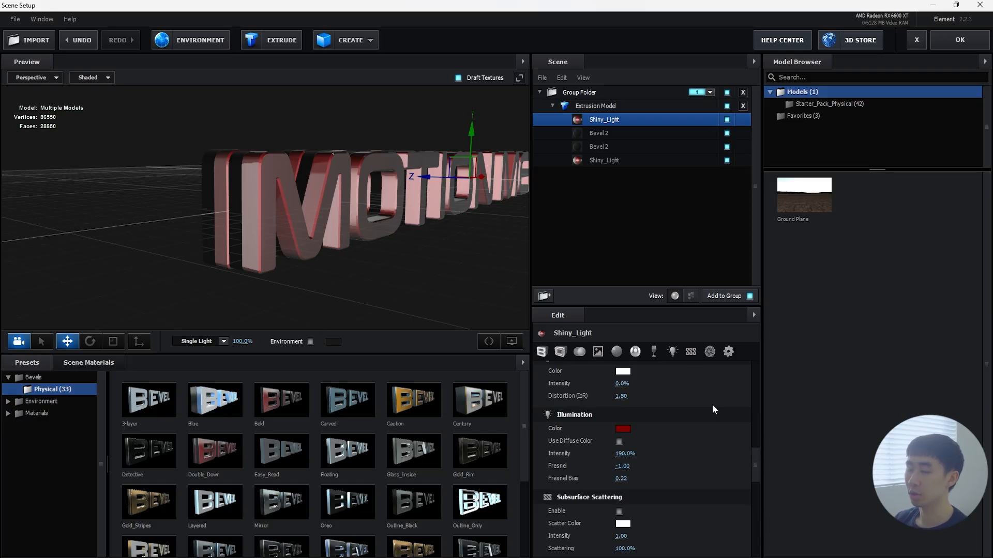
pyautogui.click(623, 429)
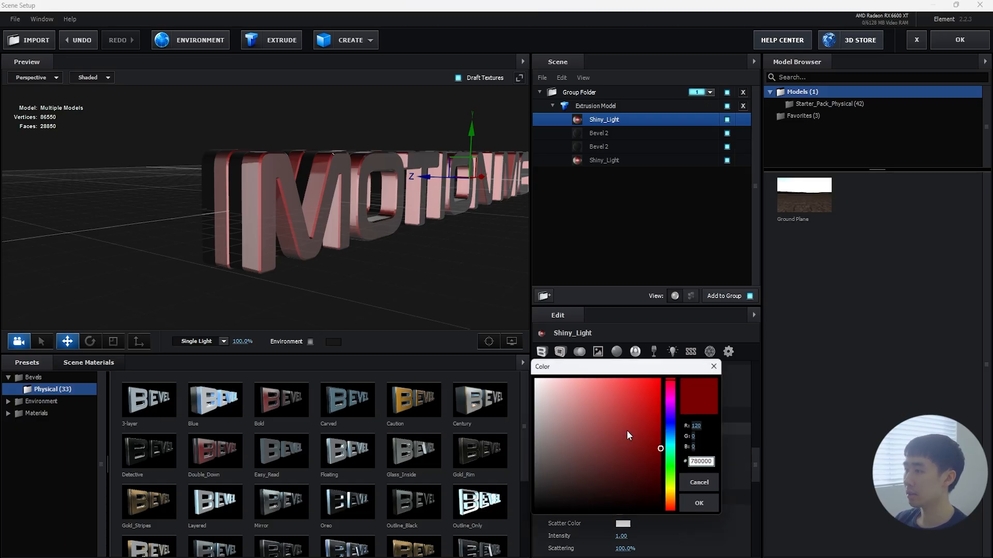
pyautogui.click(674, 494)
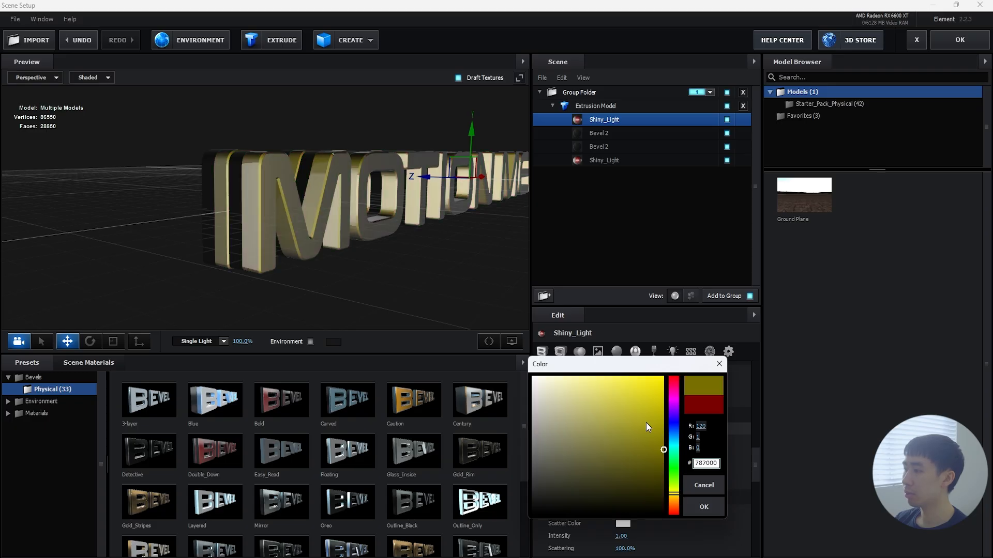
pyautogui.moveTo(635, 393); pyautogui.dragTo(619, 378)
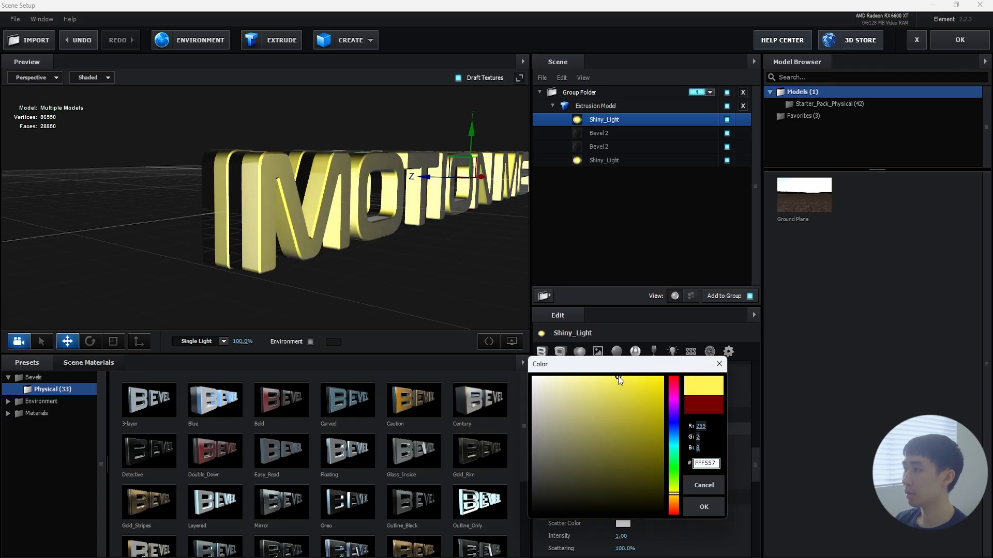
pyautogui.click(704, 507)
pyautogui.scroll(3, 726, 439)
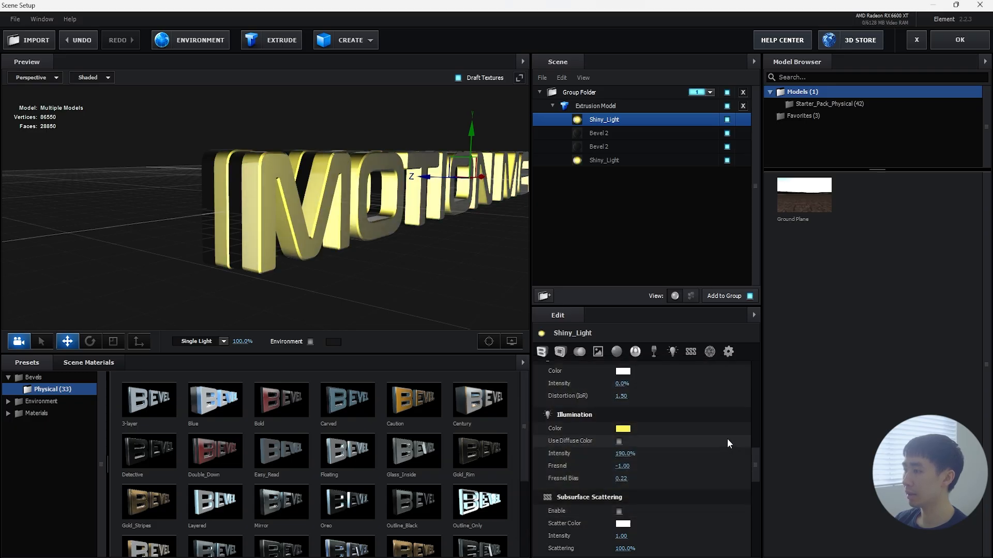
pyautogui.scroll(6, 724, 440)
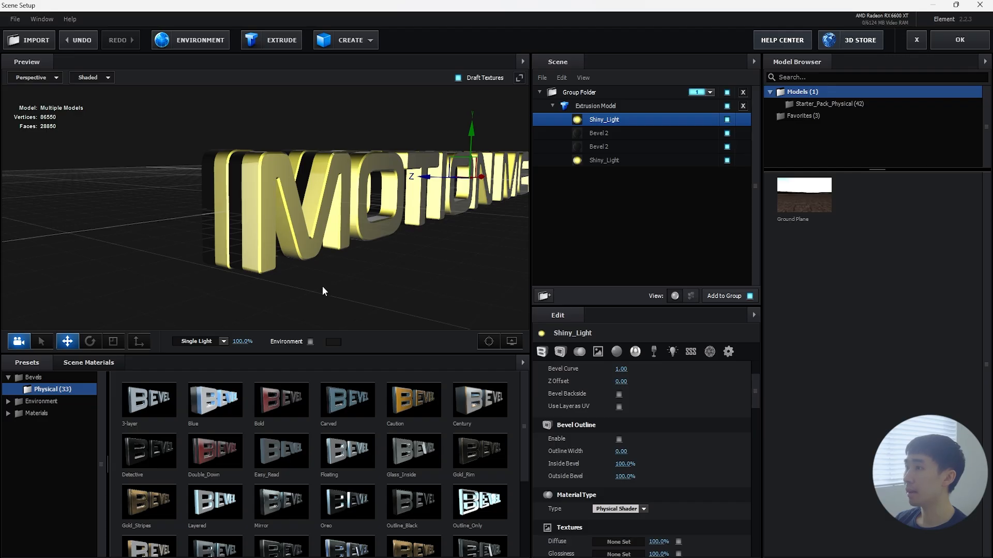
pyautogui.moveTo(322, 287); pyautogui.dragTo(409, 258)
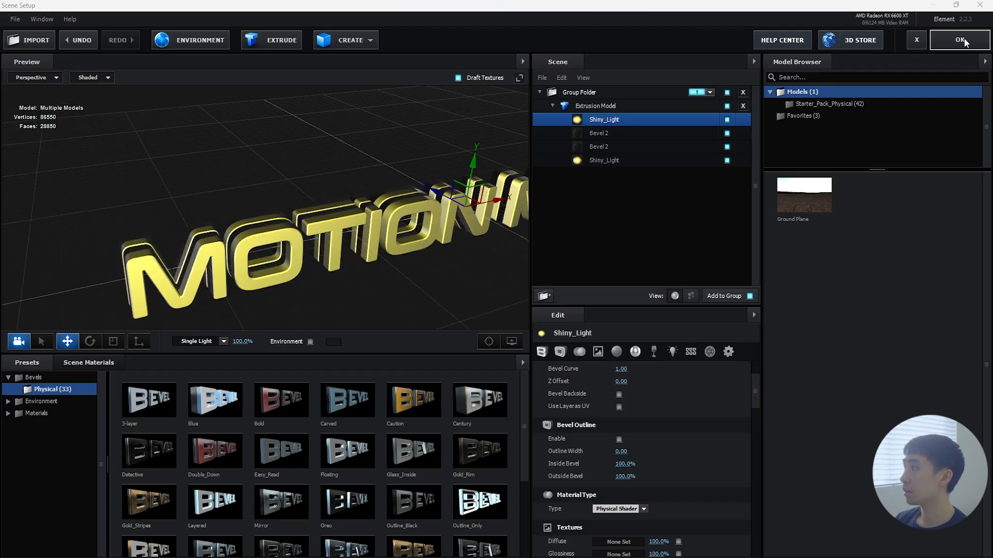
pyautogui.click(962, 39)
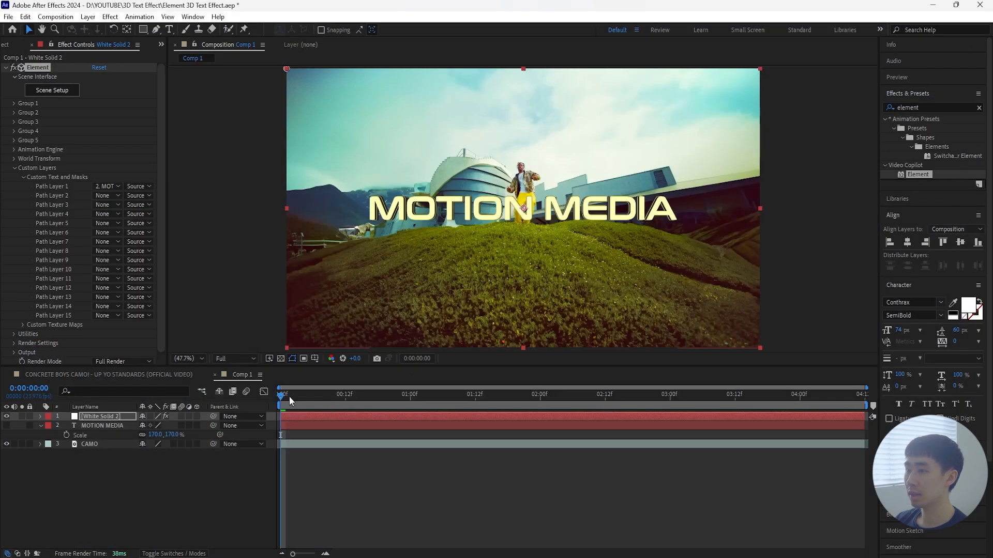
# Step: Rename the White Solid 2 layer to 3D TITLE
pyautogui.moveTo(289, 397); pyautogui.dragTo(94, 436)
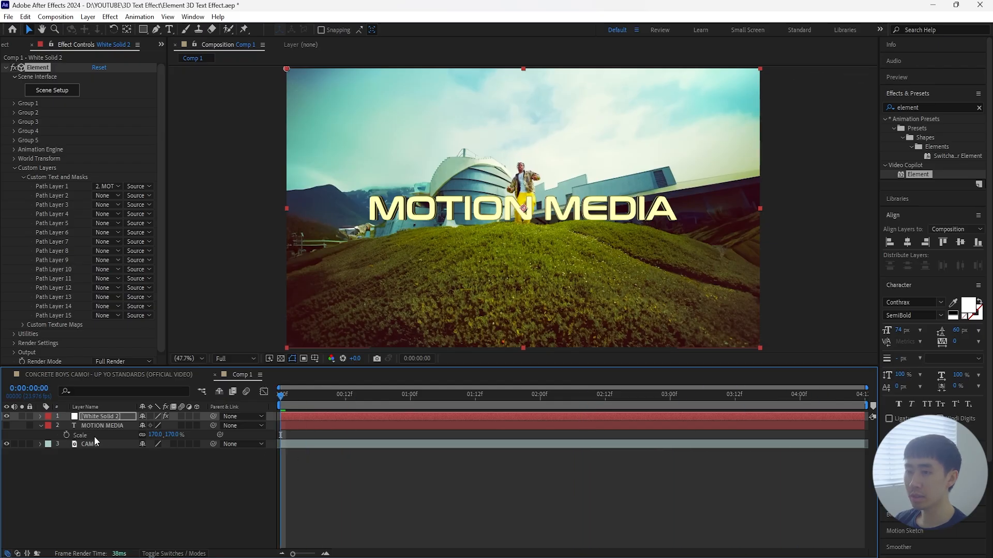
pyautogui.rightClick(113, 418)
pyautogui.click(167, 399)
pyautogui.write('3')
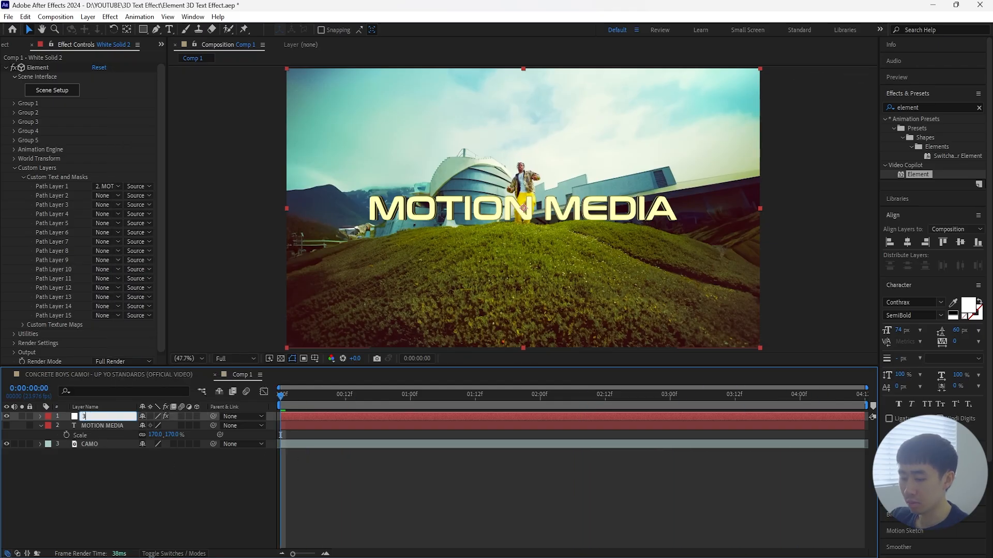
pyautogui.write('D TITLE')
pyautogui.press('Return')
pyautogui.moveTo(295, 399); pyautogui.dragTo(274, 455)
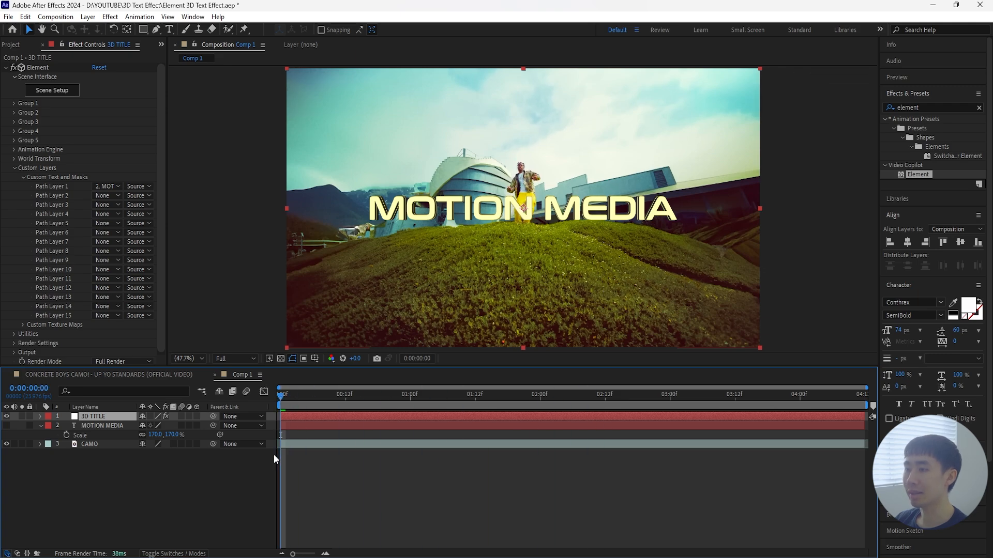
# Step: Assign the CAMO layer to Layer 1 of Element's Custom Texture Maps
pyautogui.click(23, 178)
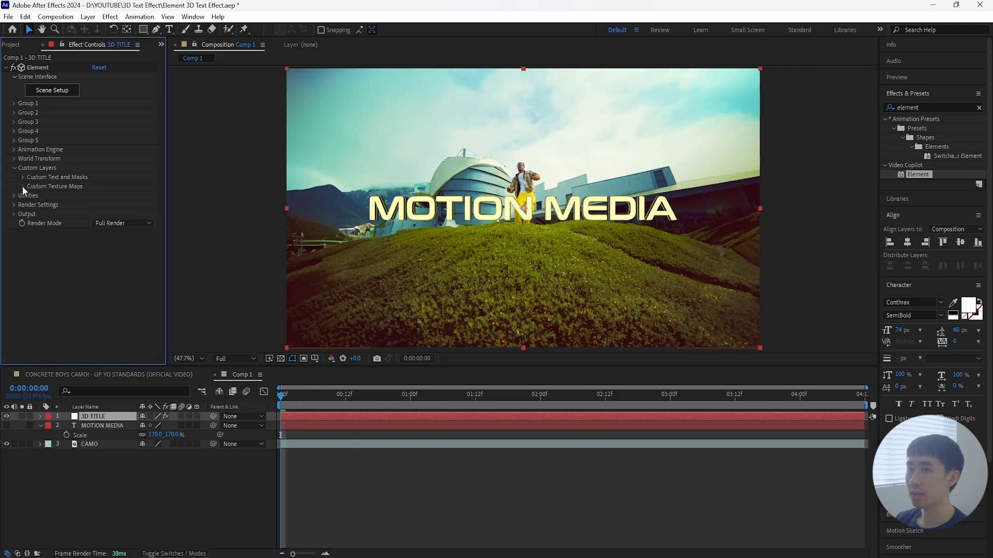
pyautogui.click(22, 186)
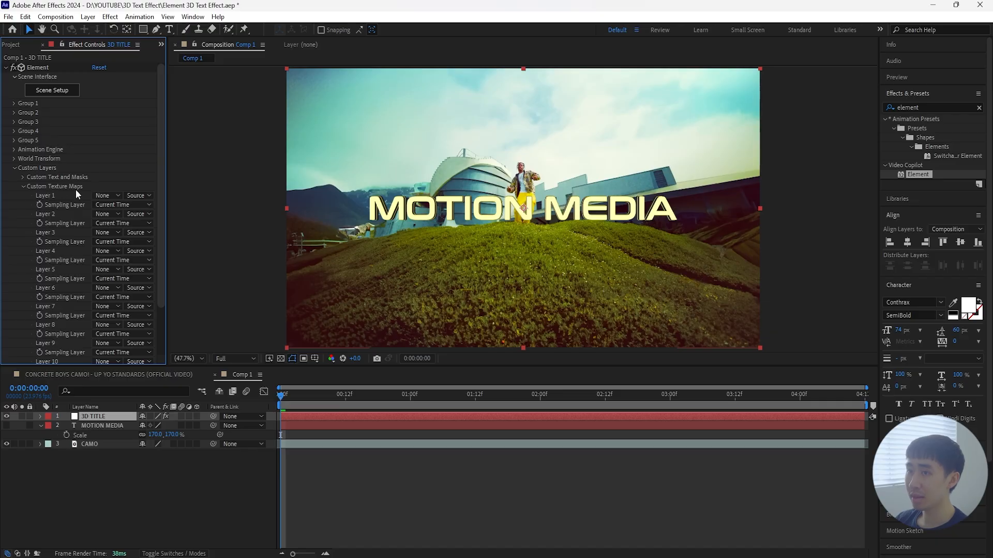
pyautogui.click(106, 196)
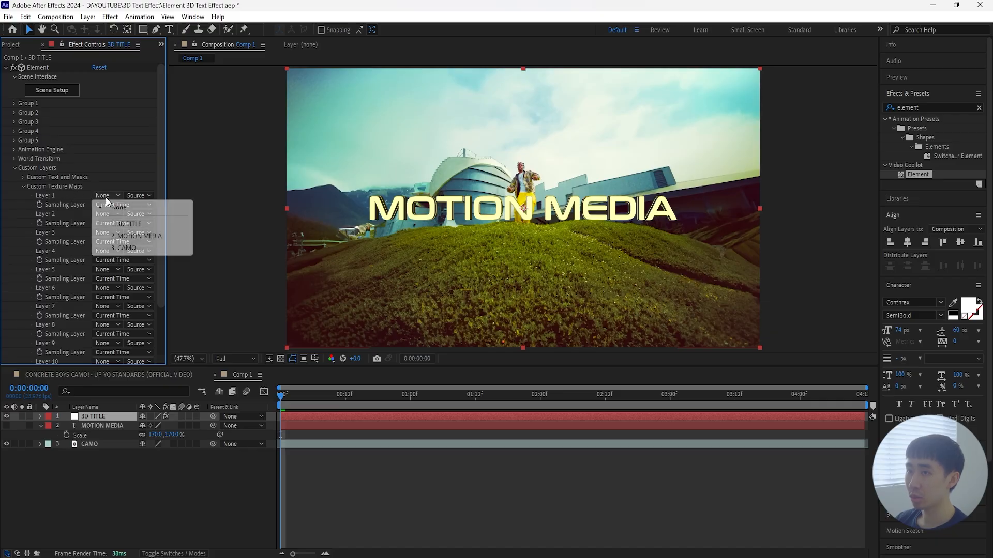
pyautogui.click(134, 249)
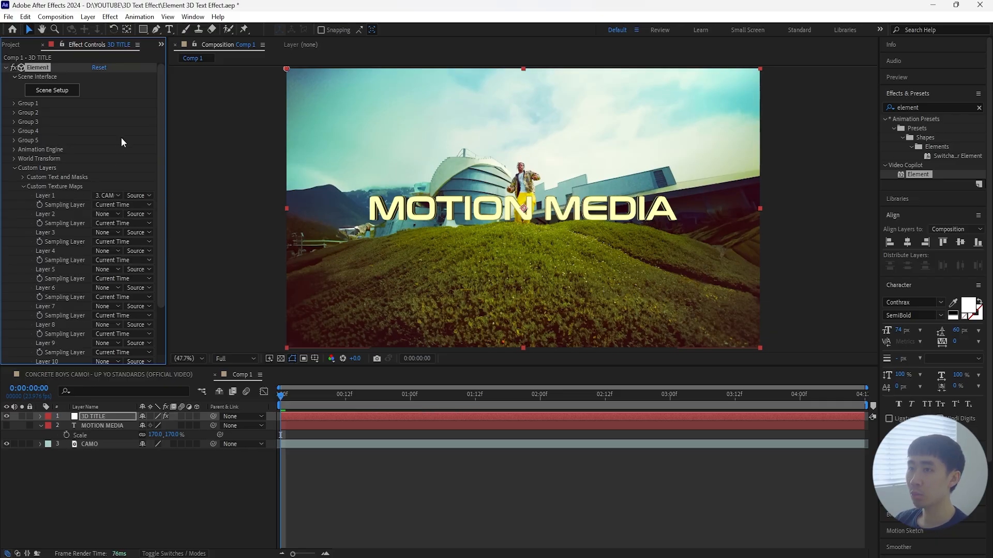
pyautogui.click(24, 177)
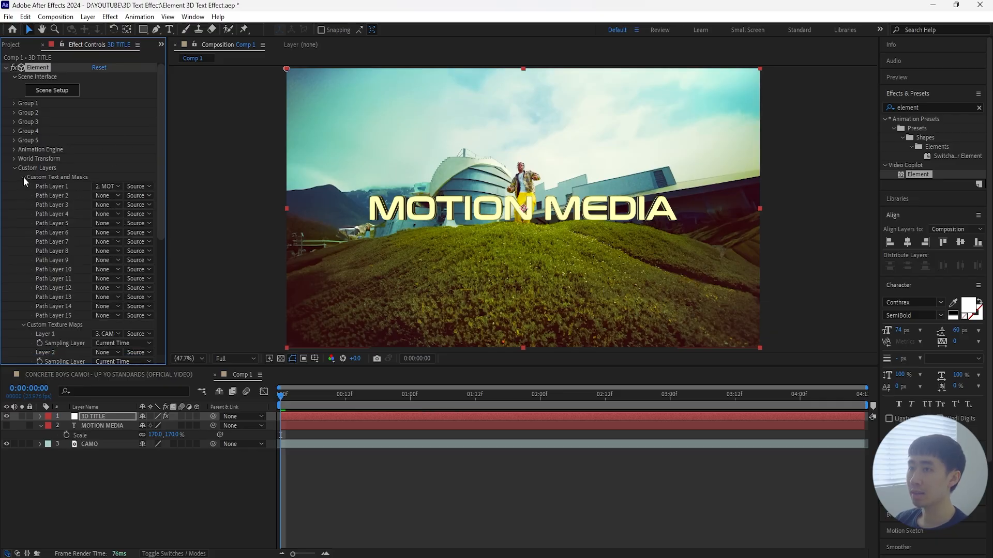
# Step: Reopen Scene Setup and set the first Shiny_Light bevel's Environment texture to Custom Layer 1
pyautogui.click(51, 91)
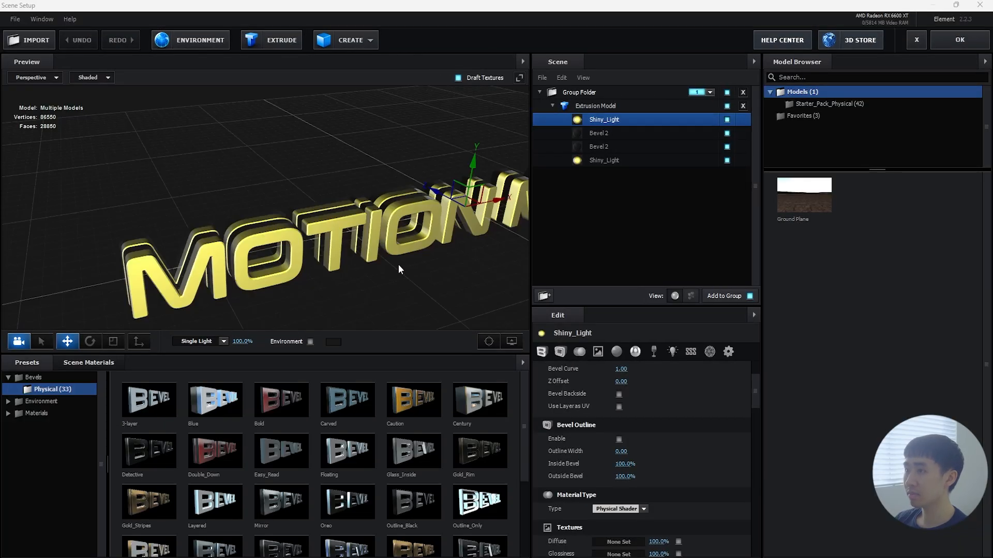
pyautogui.click(600, 354)
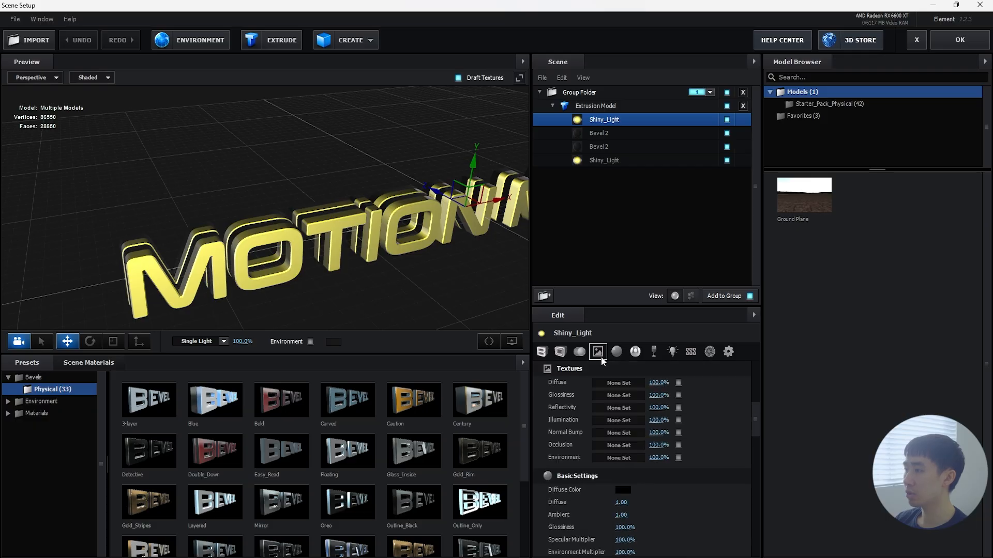
pyautogui.scroll(5, 703, 405)
pyautogui.scroll(-5, 703, 393)
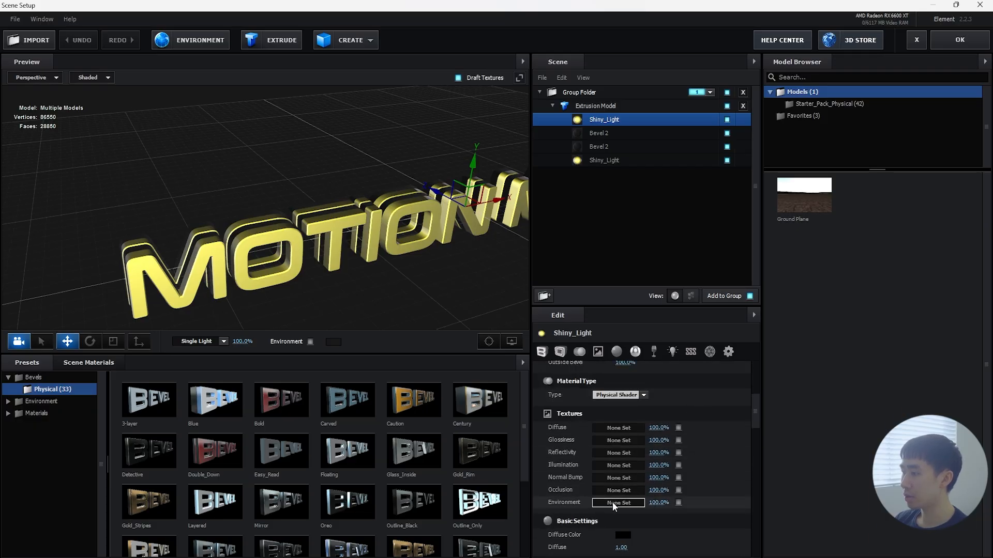
pyautogui.click(612, 501)
pyautogui.click(642, 360)
pyautogui.moveTo(650, 324); pyautogui.dragTo(644, 270)
pyautogui.click(638, 310)
pyautogui.click(696, 325)
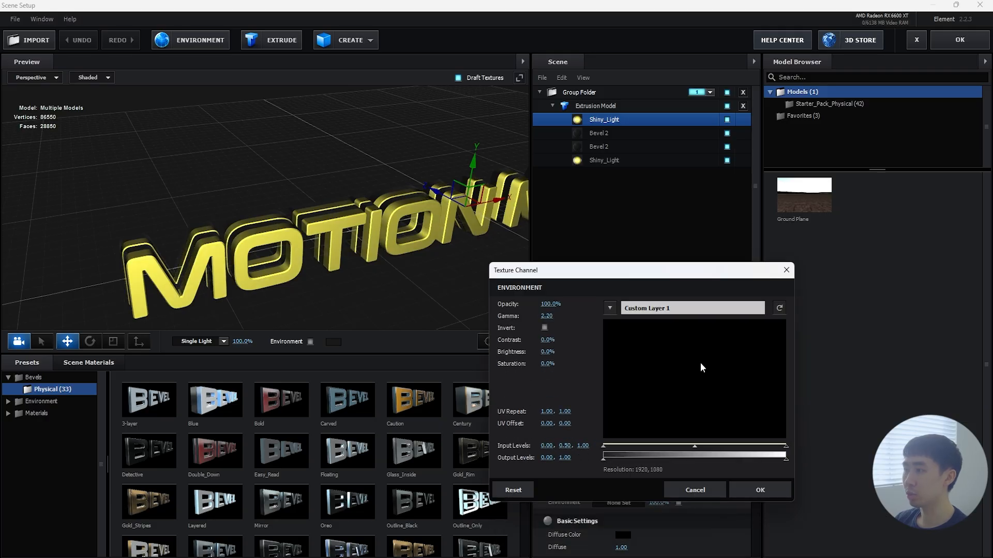
pyautogui.click(759, 492)
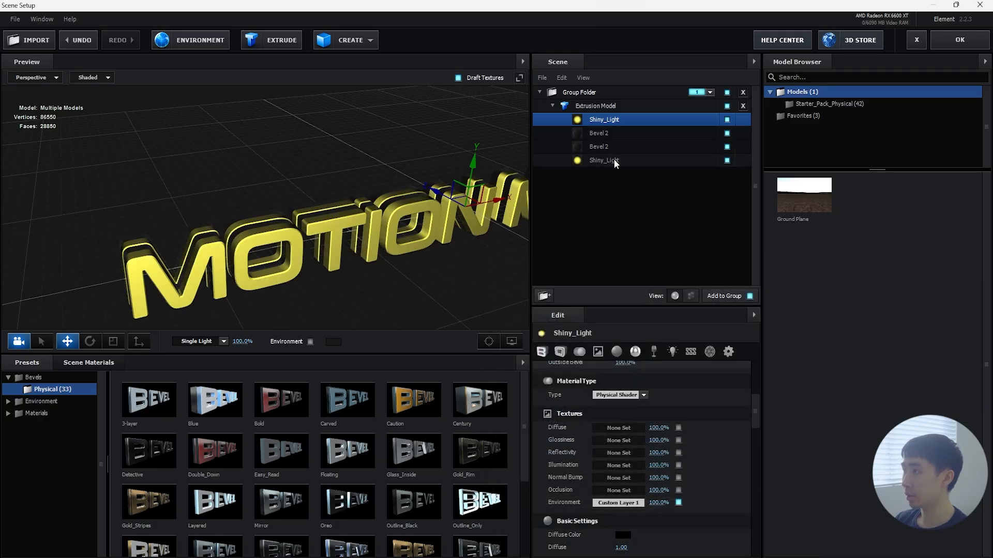
# Step: Set the Environment texture of the upper Bevel 2 layer to Custom Layer 1
pyautogui.click(601, 134)
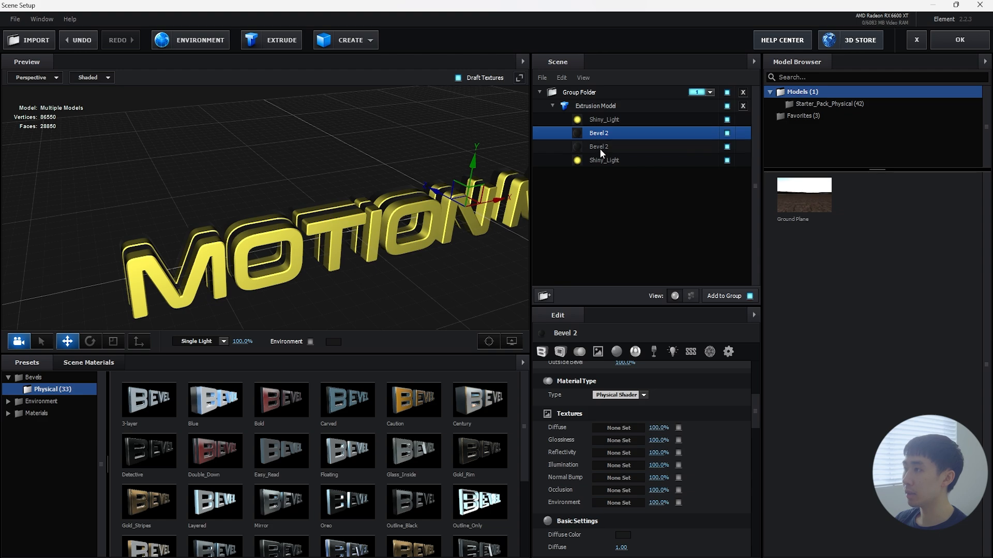
pyautogui.click(600, 149)
pyautogui.click(606, 157)
pyautogui.click(599, 133)
pyautogui.click(620, 503)
pyautogui.click(701, 379)
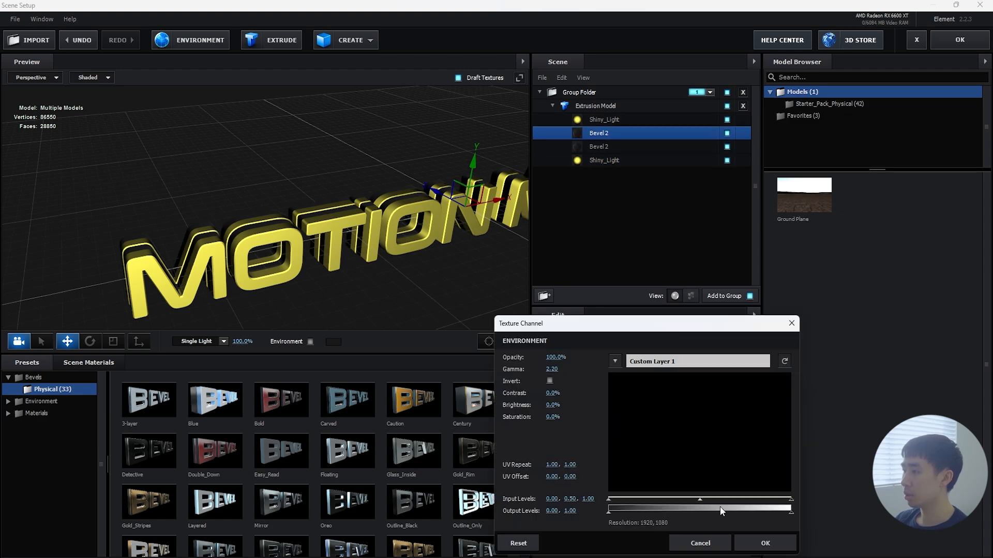
pyautogui.click(764, 543)
# Step: Check the Environment texture on each bevel of the extrusion model and apply the scene setup
pyautogui.click(607, 149)
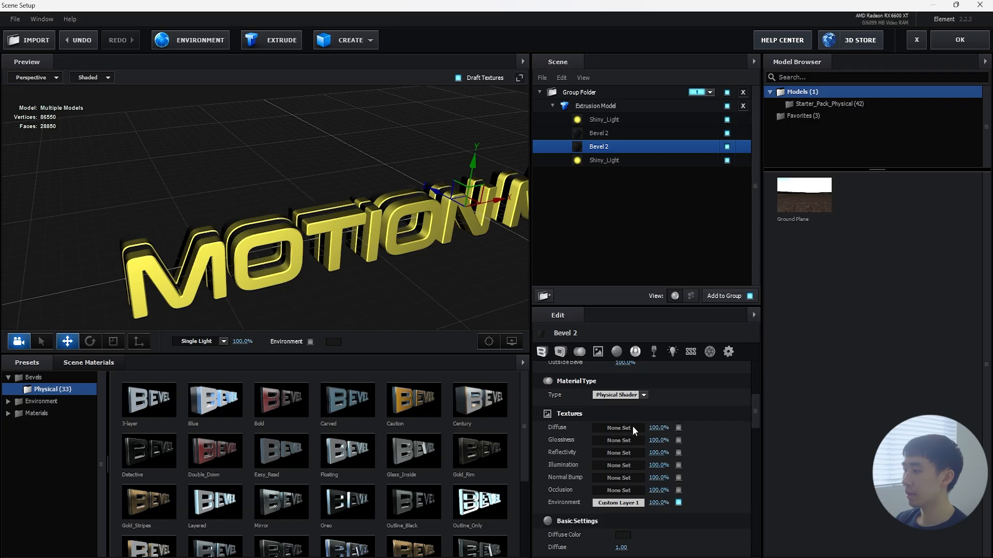
pyautogui.click(613, 161)
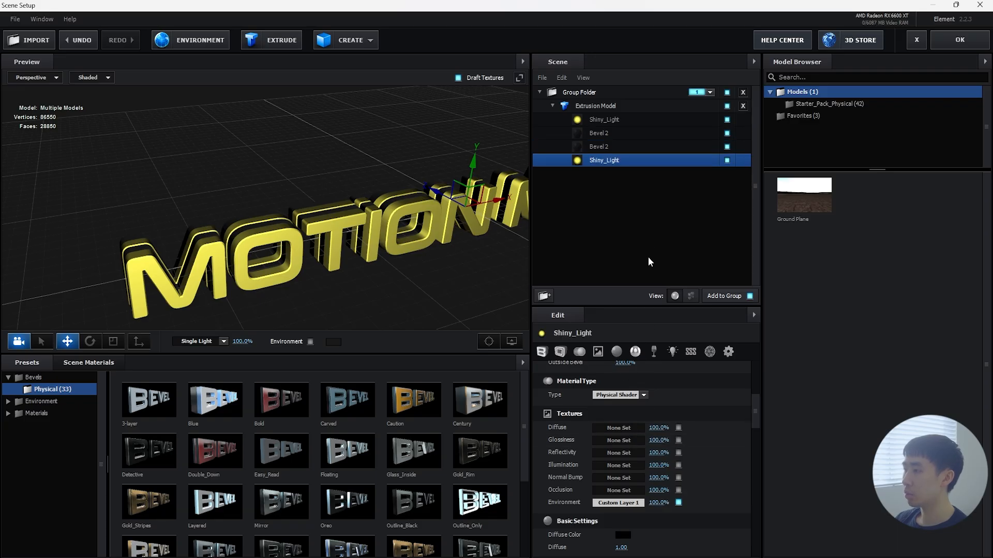
pyautogui.click(610, 149)
pyautogui.click(609, 134)
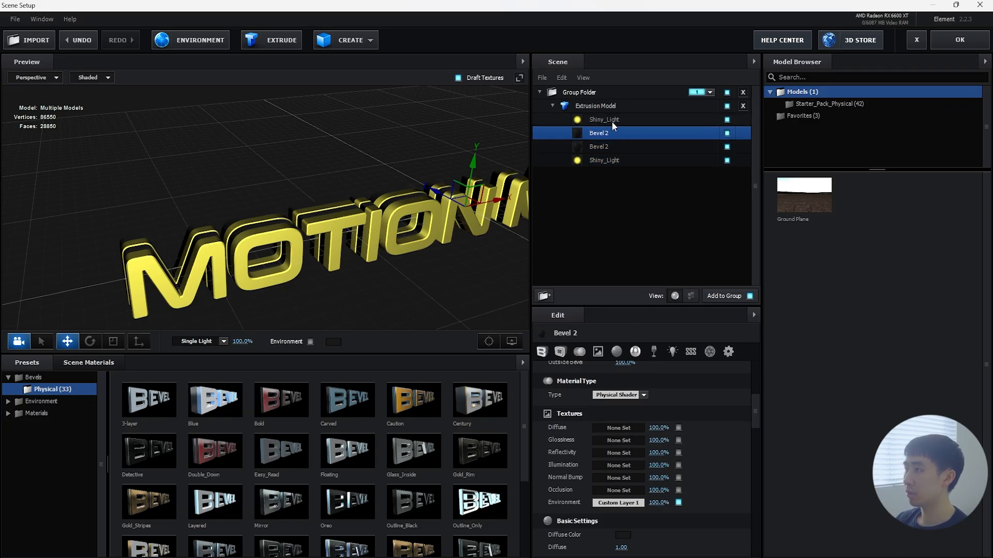
pyautogui.click(612, 121)
pyautogui.click(960, 40)
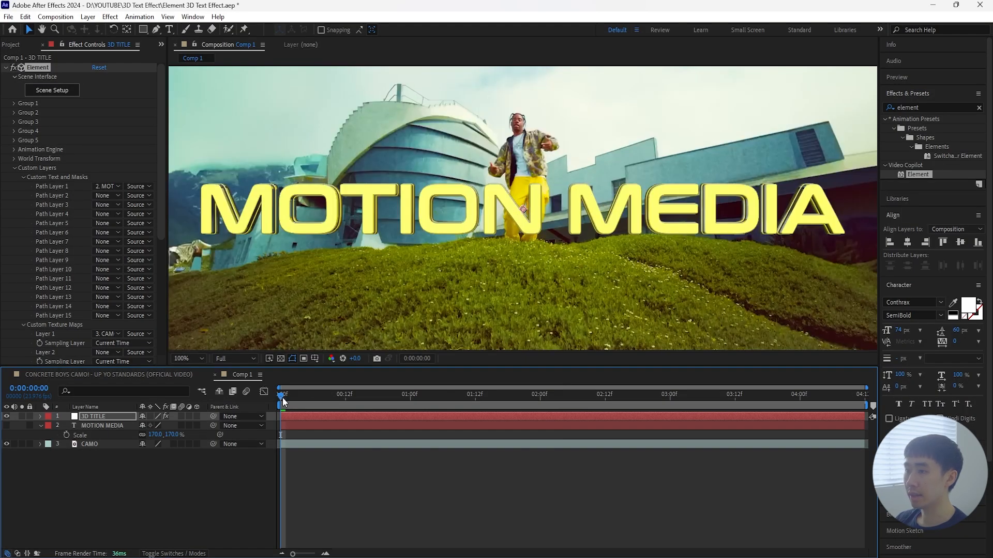
# Step: Preview the 3D title over the footage at 0:00:02:05 and return to the composition's first frame
pyautogui.moveTo(283, 398); pyautogui.dragTo(567, 398)
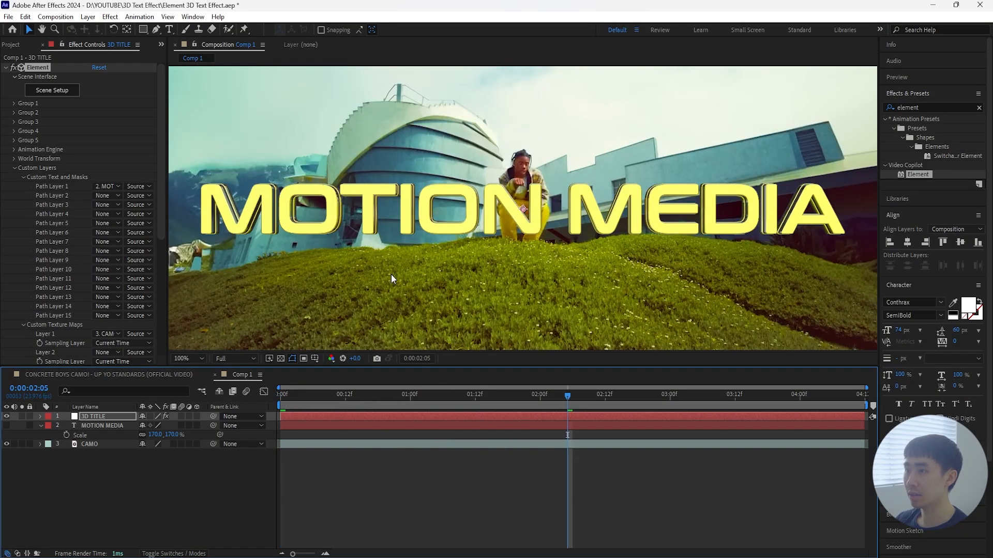
pyautogui.hotkey('shift', '/')
pyautogui.press('Home')
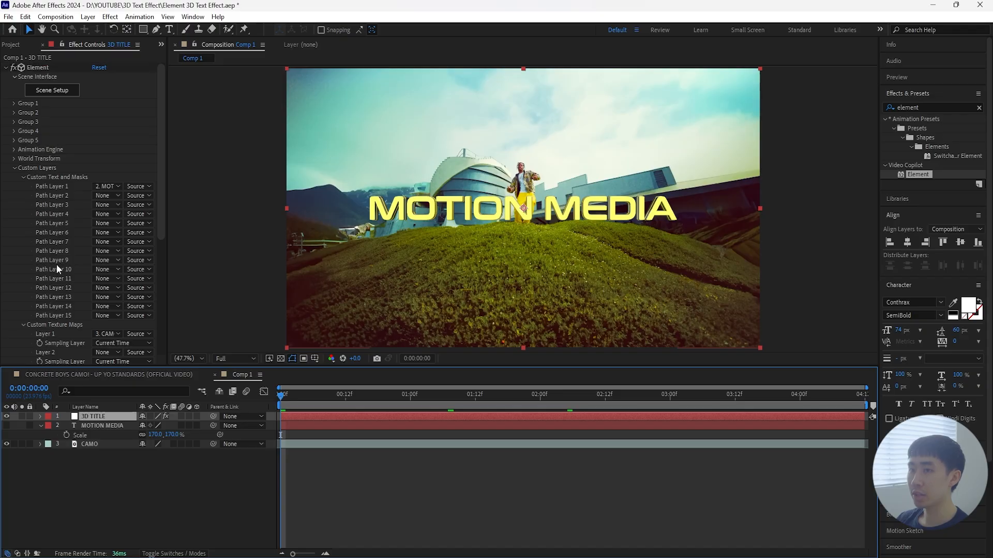
pyautogui.click(16, 168)
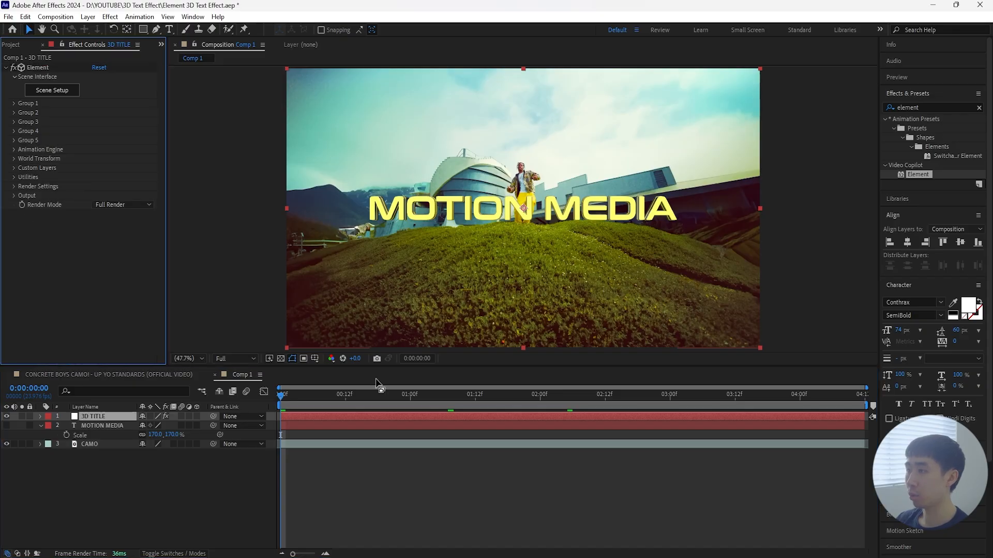
# Step: Enable ambient occlusion in Element's Render Settings and set its AO Mode to Ray-Traced
pyautogui.click(14, 186)
pyautogui.click(22, 232)
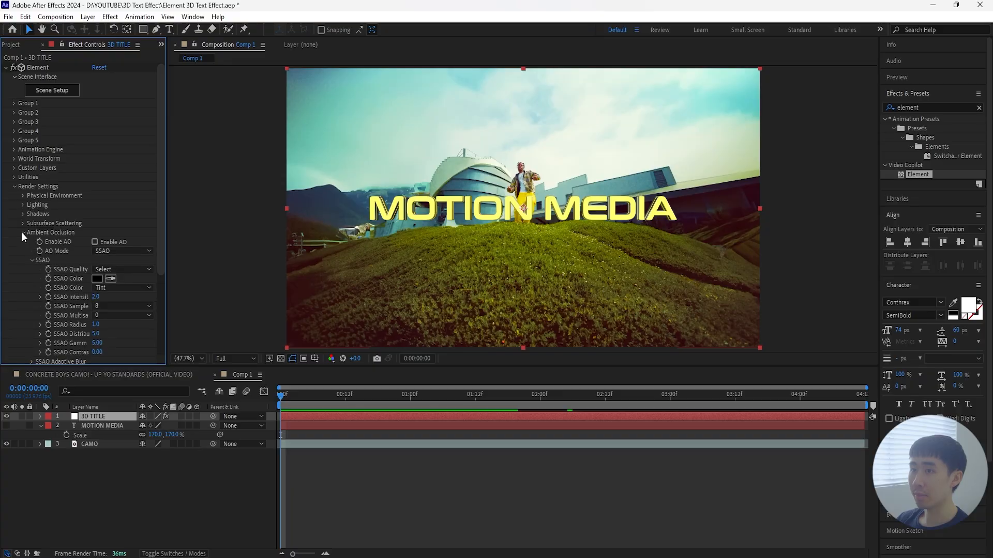
pyautogui.click(94, 242)
pyautogui.click(128, 250)
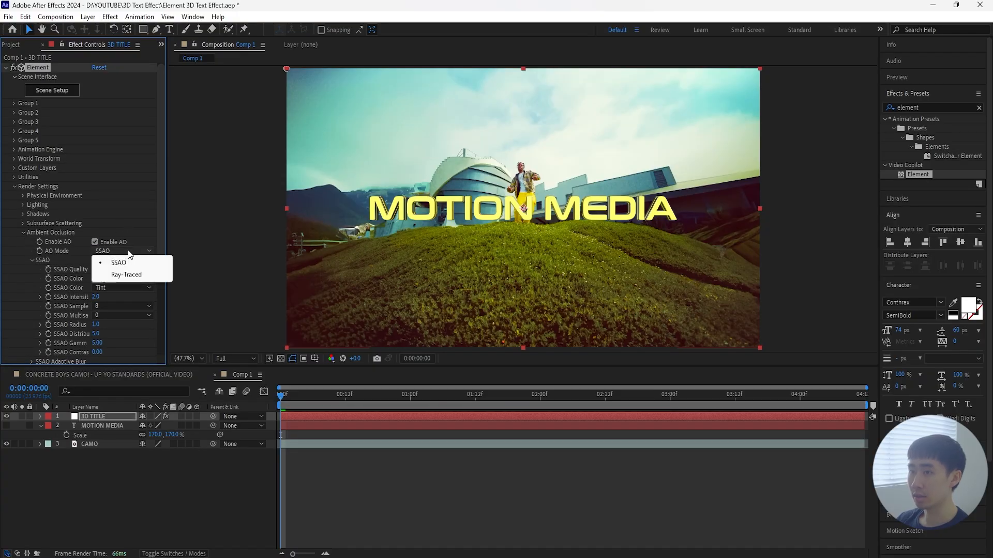
pyautogui.click(126, 274)
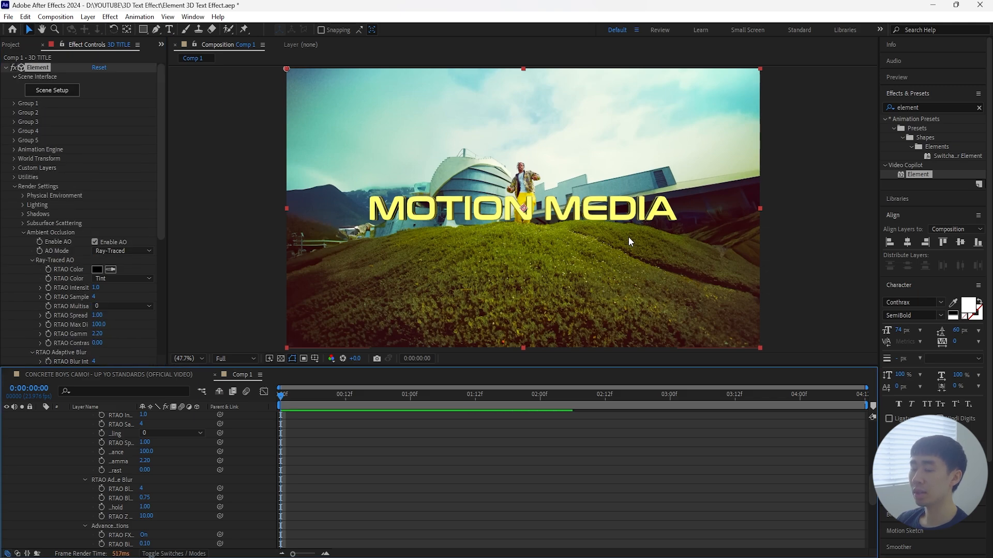
pyautogui.click(101, 233)
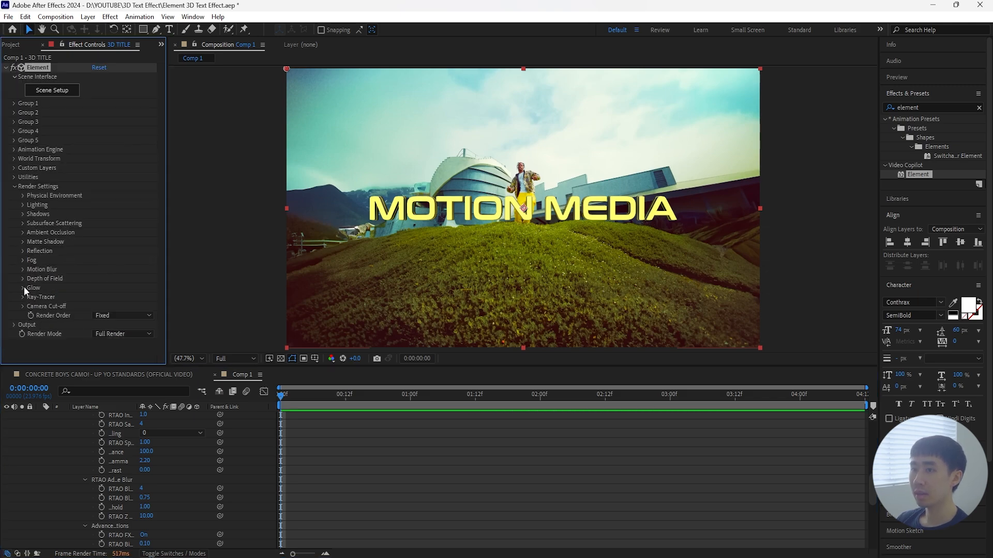
# Step: Enable the glow in Element's Render Settings and set its Glow Intensity to 0.3
pyautogui.click(22, 288)
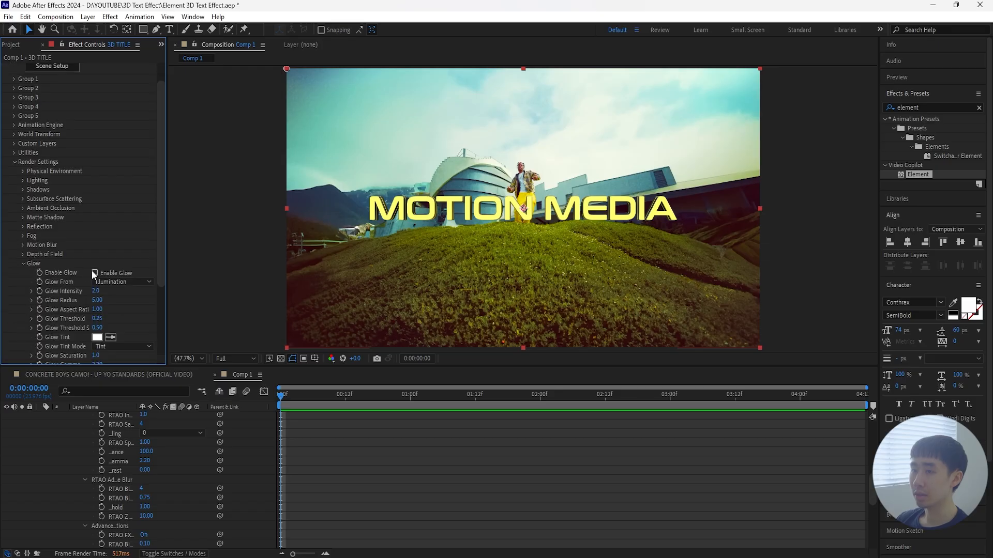
pyautogui.scroll(-3, 51, 272)
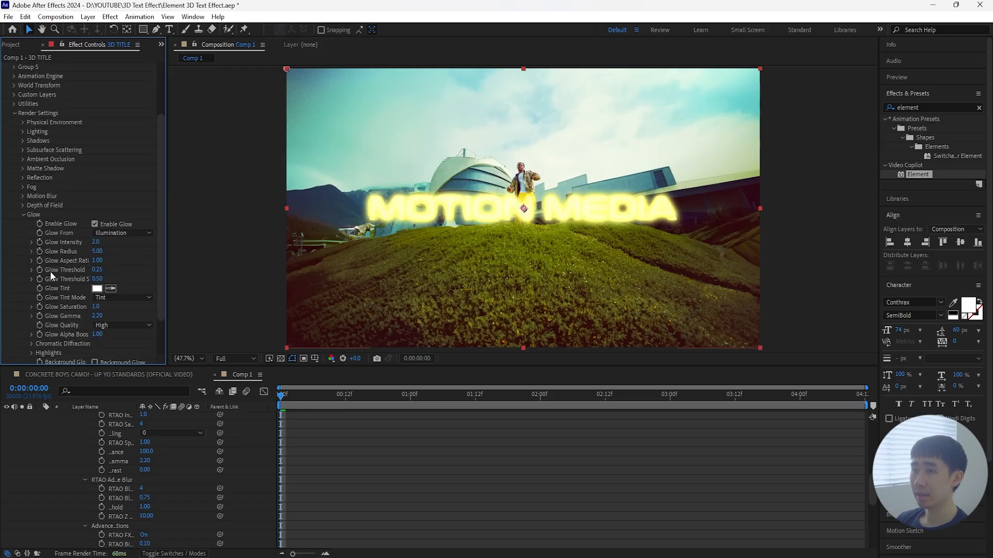
pyautogui.moveTo(95, 242); pyautogui.dragTo(63, 245)
pyautogui.click(96, 242)
pyautogui.write('0.3')
pyautogui.press('Return')
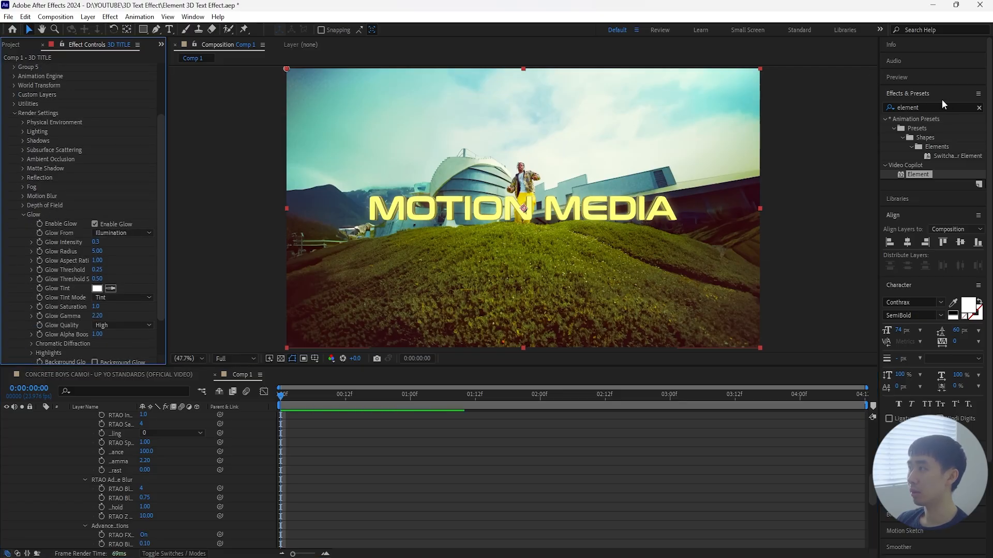
pyautogui.scroll(1, 55, 244)
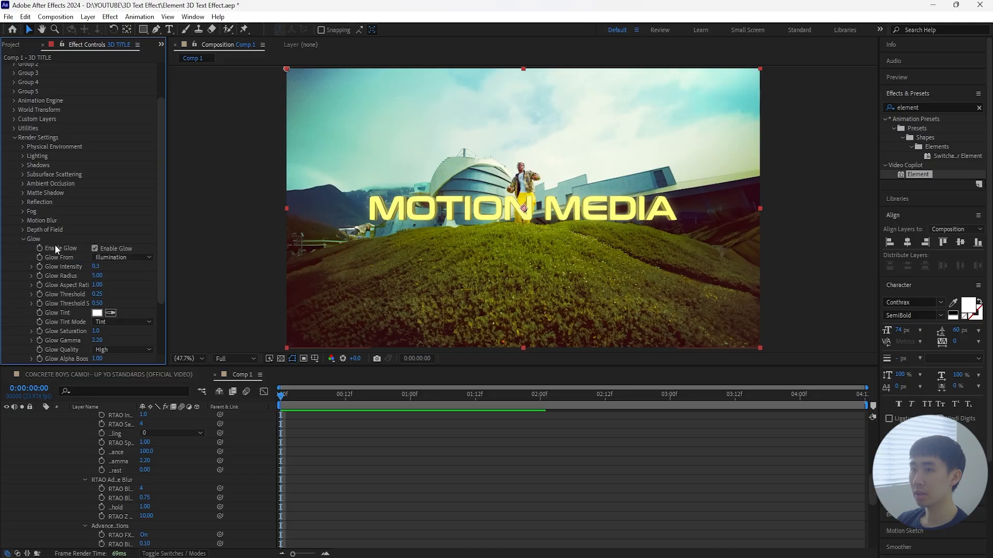
pyautogui.click(24, 240)
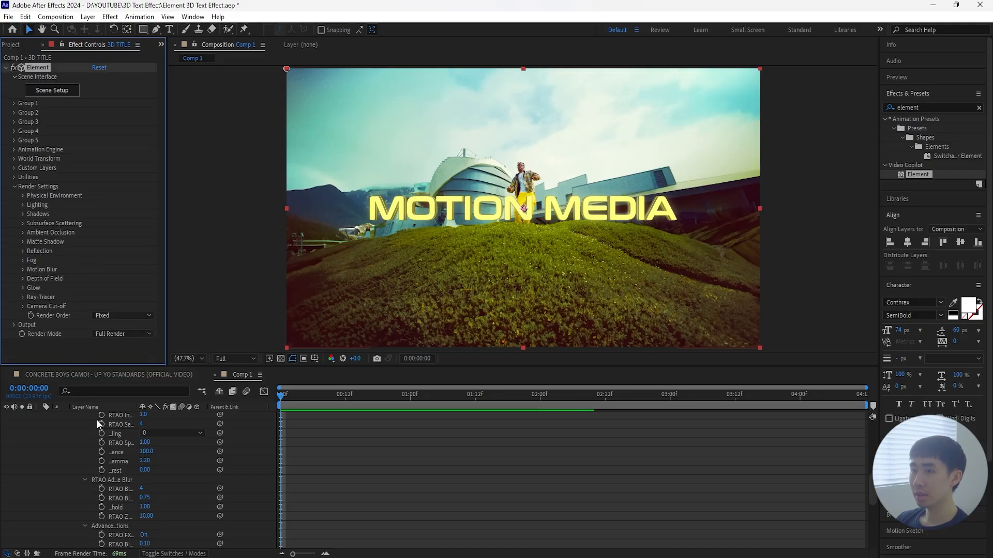
pyautogui.click(14, 189)
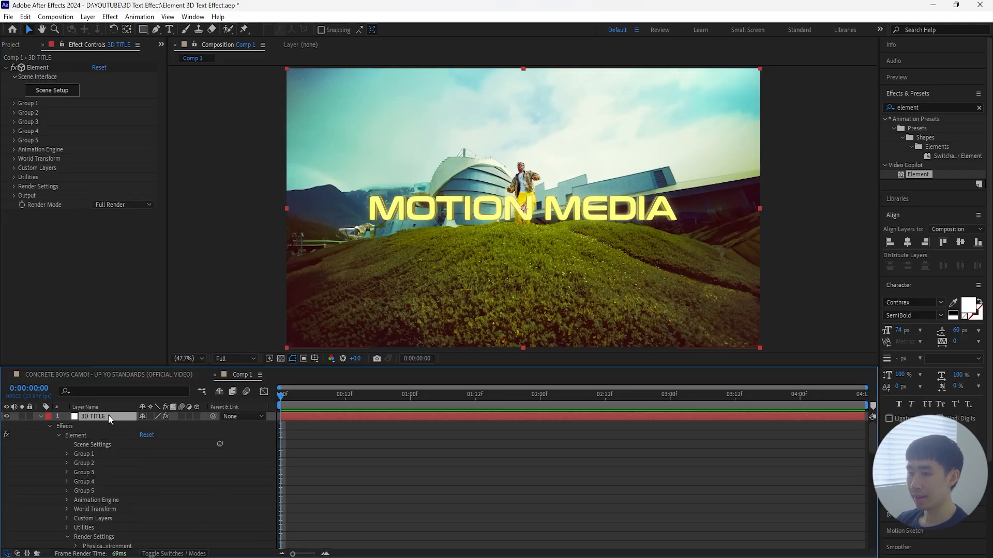
pyautogui.press('u')
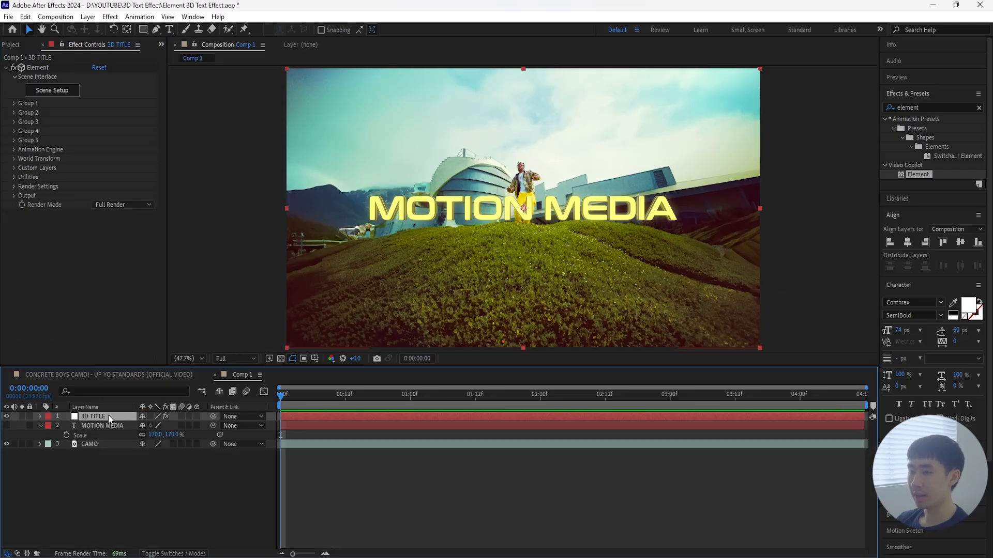
# Step: Enable Multi-Object in the Particle Look settings of Element's Group 1
pyautogui.click(14, 103)
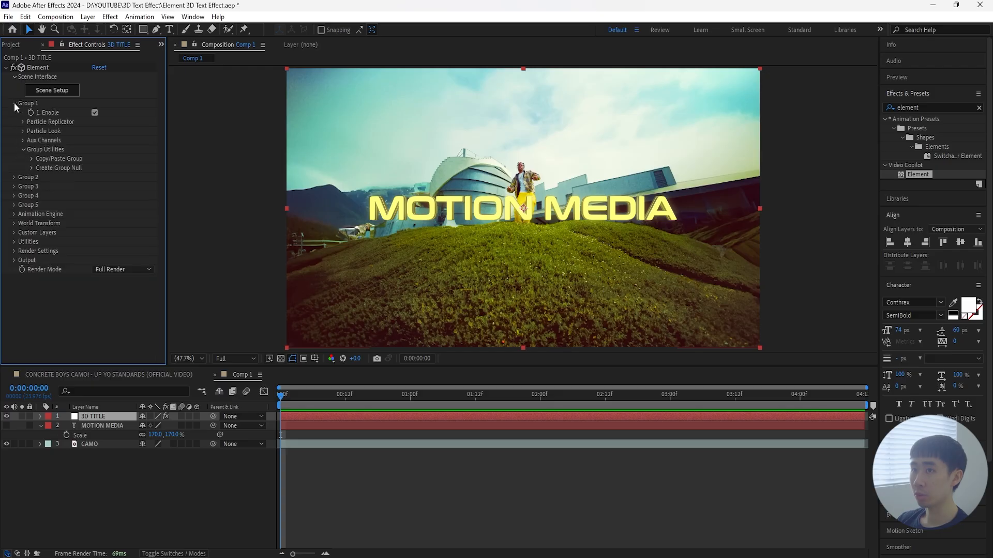
pyautogui.click(45, 120)
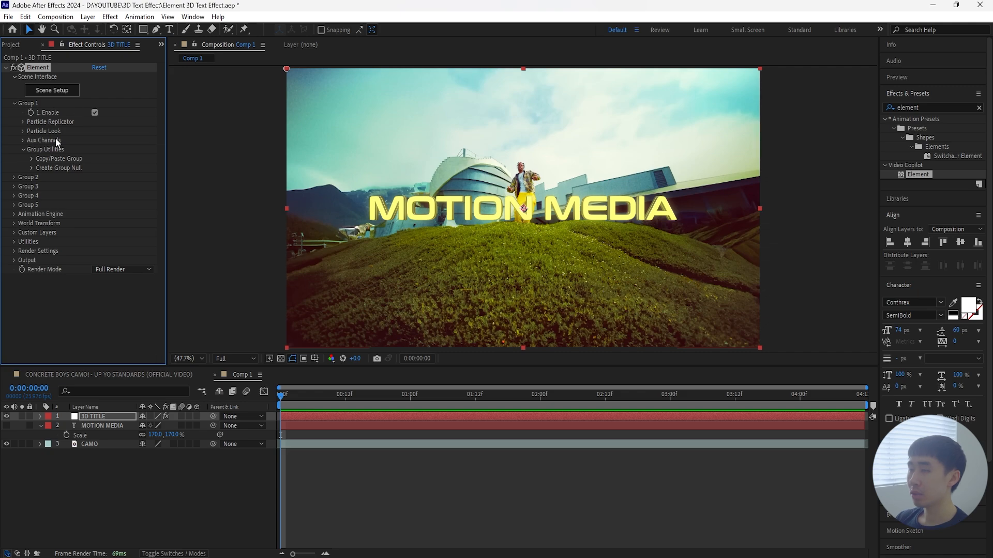
pyautogui.click(23, 131)
pyautogui.click(31, 205)
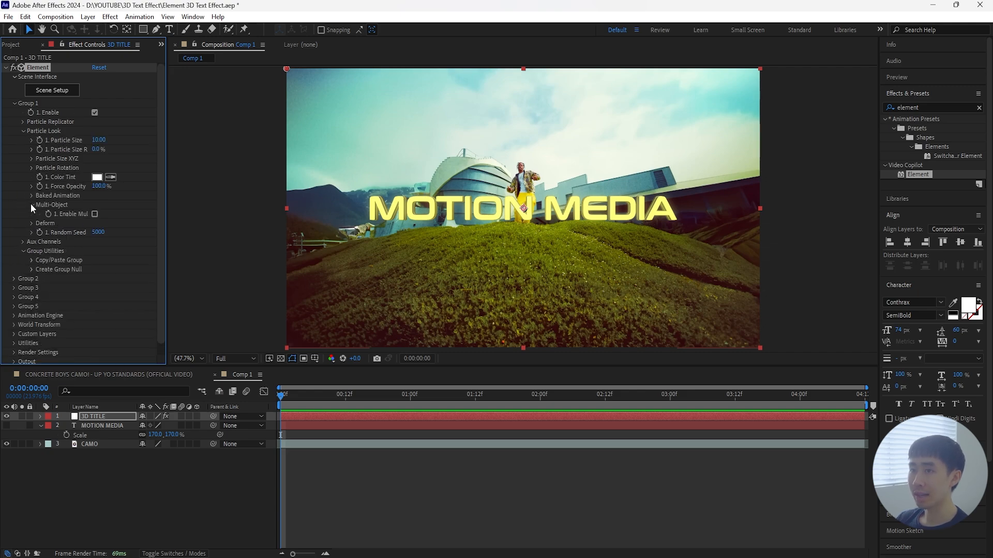
pyautogui.click(95, 213)
pyautogui.scroll(-3, 97, 215)
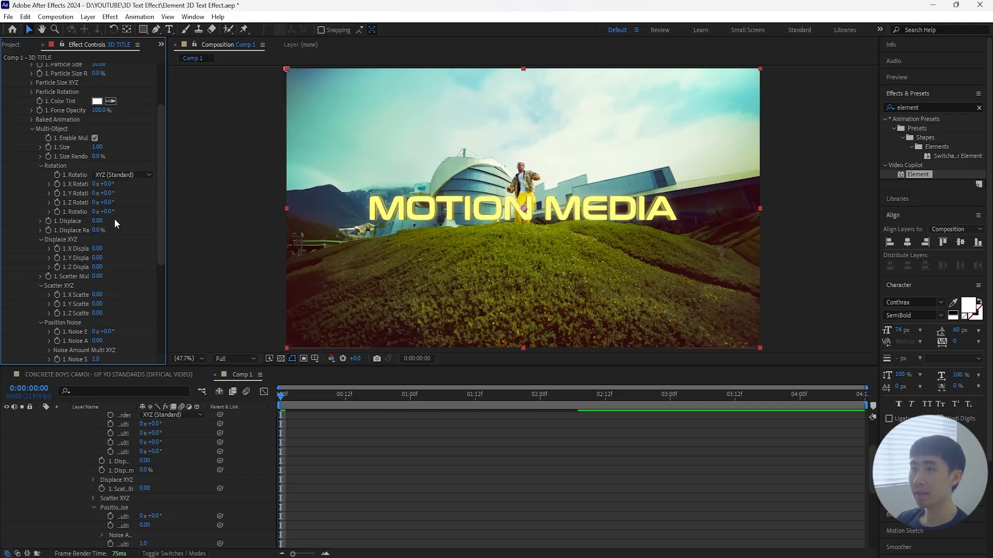
# Step: Set the overall Multi-Object rotation to 120° and keyframe it on the composition's first frame
pyautogui.moveTo(105, 212); pyautogui.dragTo(78, 211)
pyautogui.hotkey('ctrl', 'z')
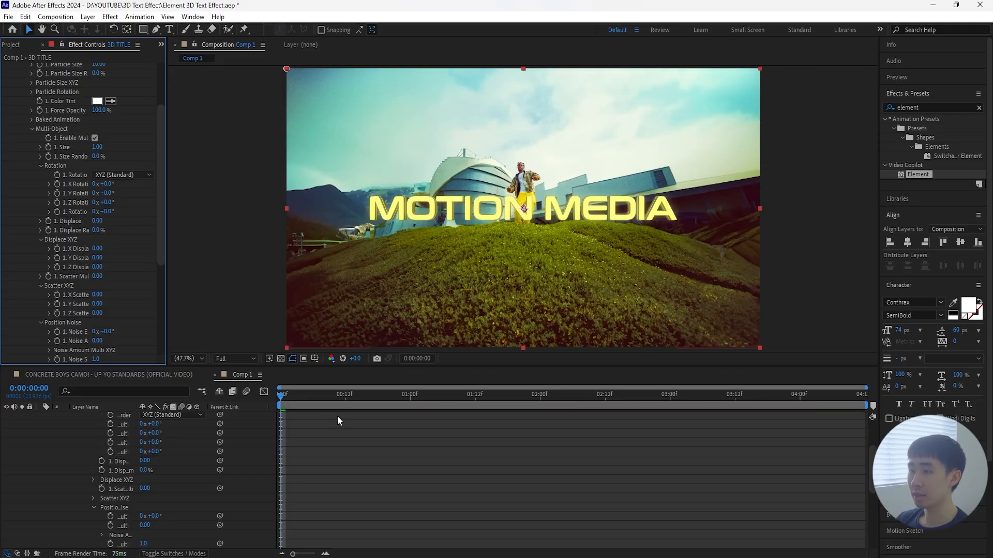
pyautogui.moveTo(103, 287); pyautogui.dragTo(167, 287)
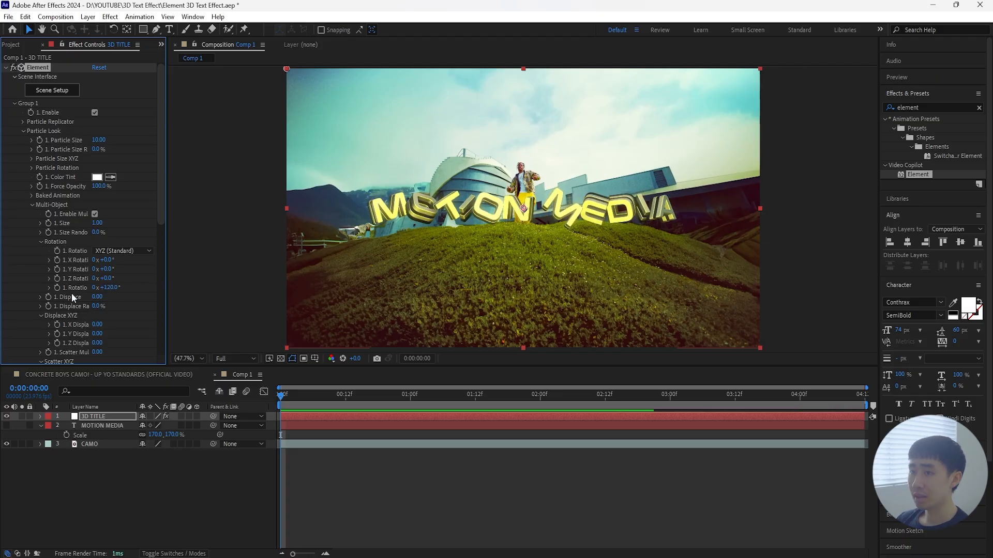
pyautogui.click(120, 417)
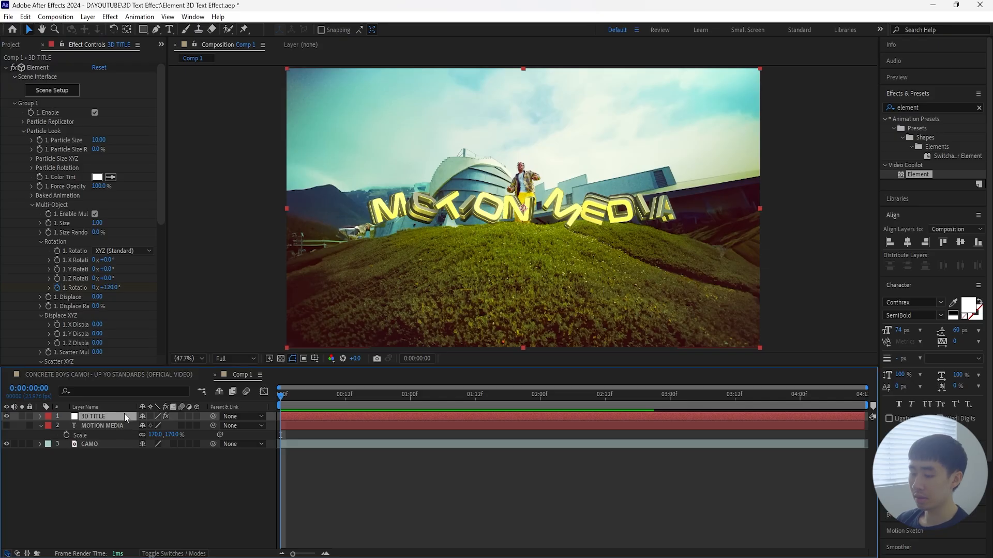
pyautogui.press('u')
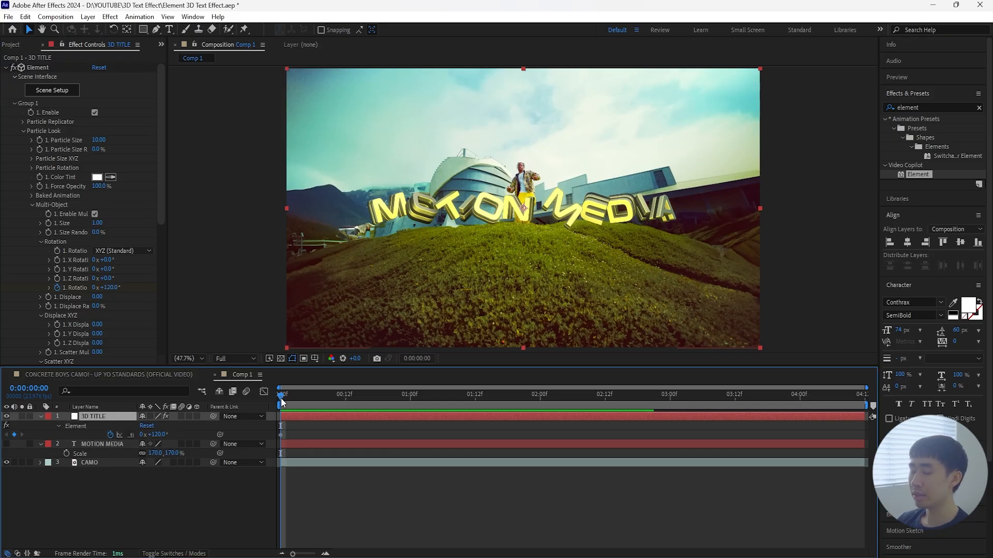
# Step: Keyframe the overall Multi-Object rotation to 0° at 0:00:02:12
pyautogui.moveTo(282, 402); pyautogui.dragTo(604, 410)
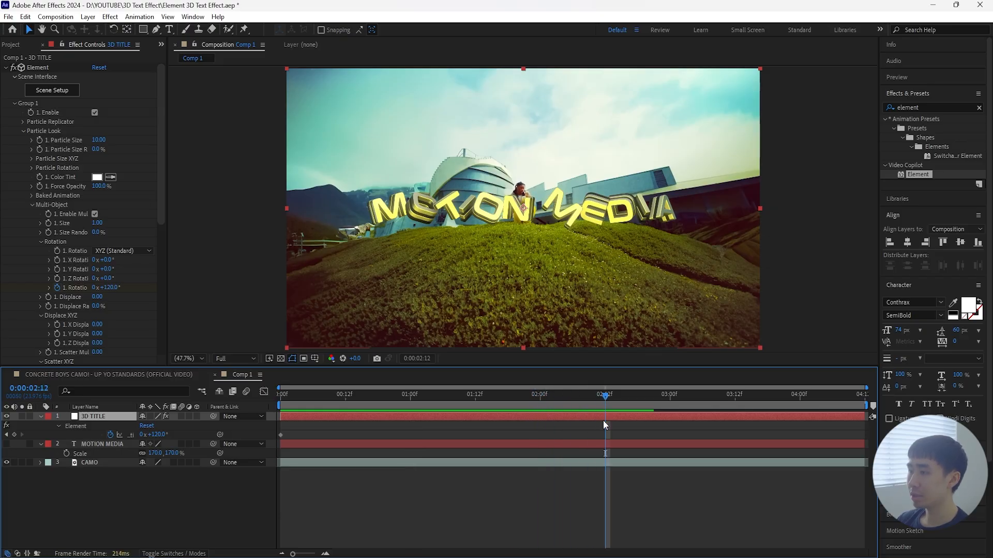
pyautogui.click(108, 287)
pyautogui.write('0')
pyautogui.press('Return')
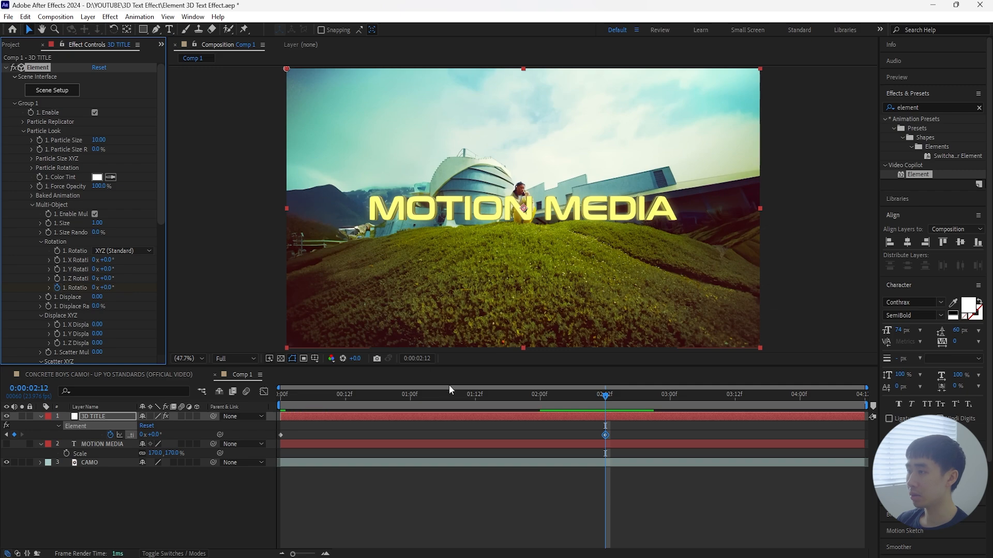
# Step: Apply Easy Ease to both rotation keyframes and enable motion blur for the 3D TITLE layer
pyautogui.rightClick(281, 435)
pyautogui.moveTo(351, 427)
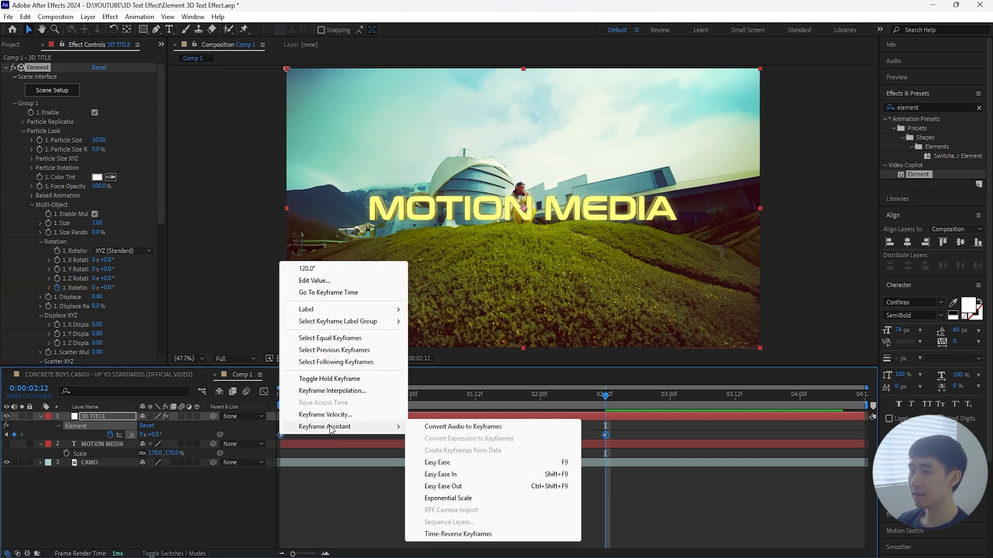
pyautogui.click(470, 463)
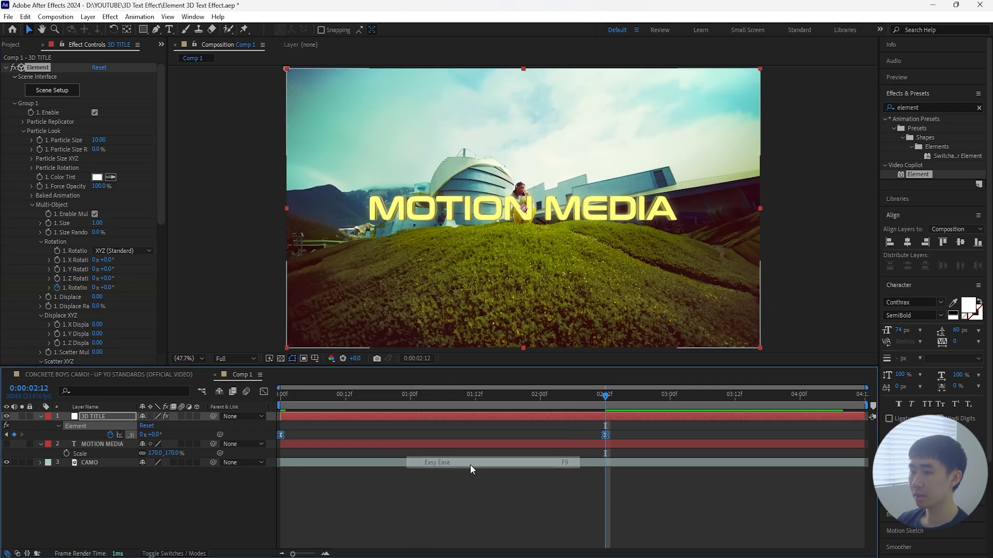
pyautogui.click(181, 416)
# Step: Preview the letter rotation from the first frame and move its end keyframe to 0:00:02:20
pyautogui.press('Home')
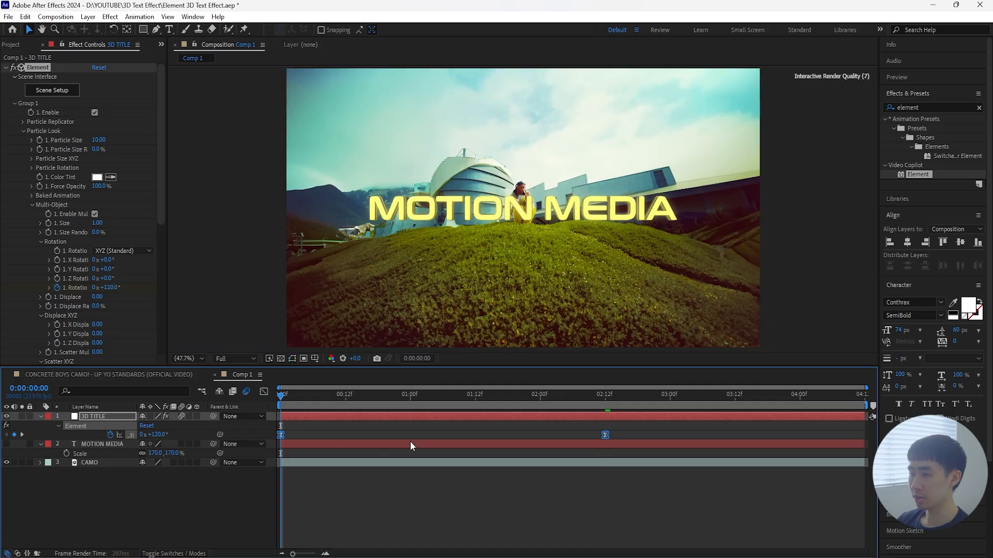
pyautogui.press('space')
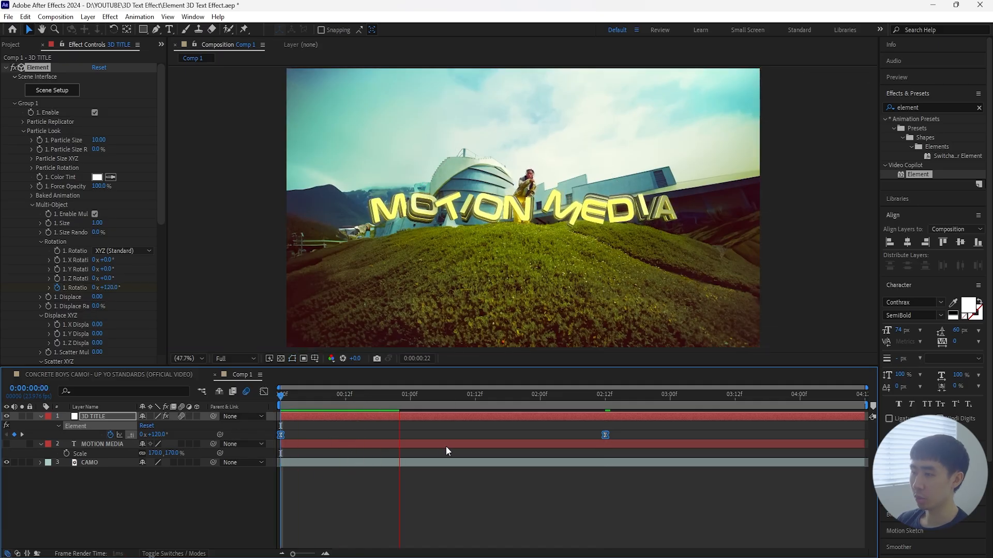
pyautogui.press('space')
pyautogui.moveTo(413, 395); pyautogui.dragTo(248, 417)
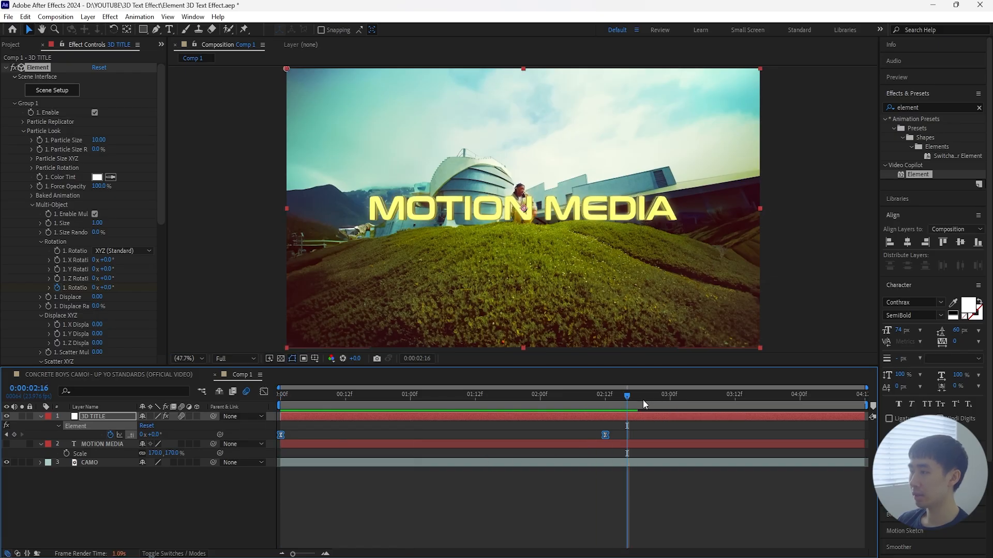
pyautogui.press('space')
pyautogui.moveTo(631, 396)
pyautogui.mouseDown()
pyautogui.moveTo(644, 395)
pyautogui.moveTo(610, 400)
pyautogui.moveTo(648, 402)
pyautogui.mouseUp()
# Step: Preview the title animation at Third resolution and return the composition preview to Full resolution
pyautogui.click(250, 359)
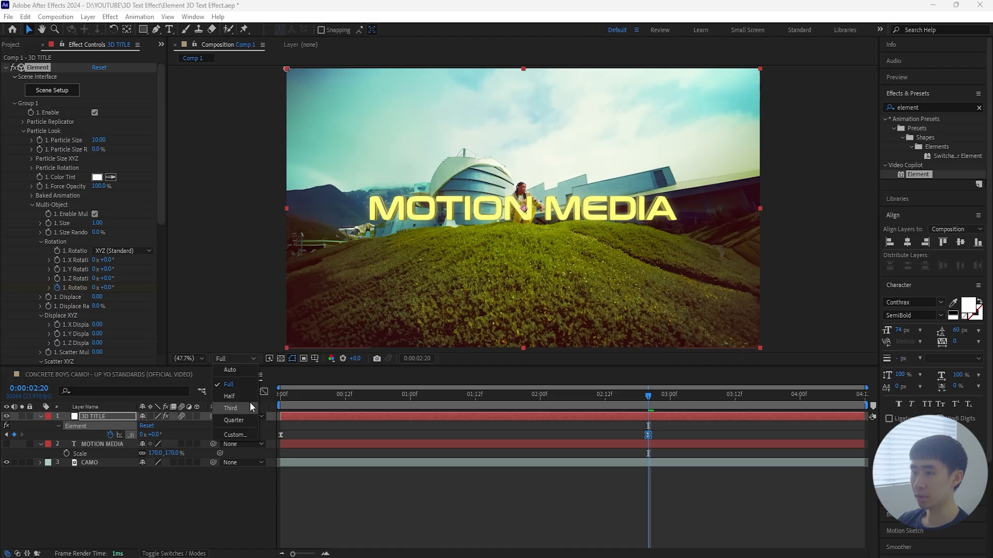
pyautogui.click(250, 414)
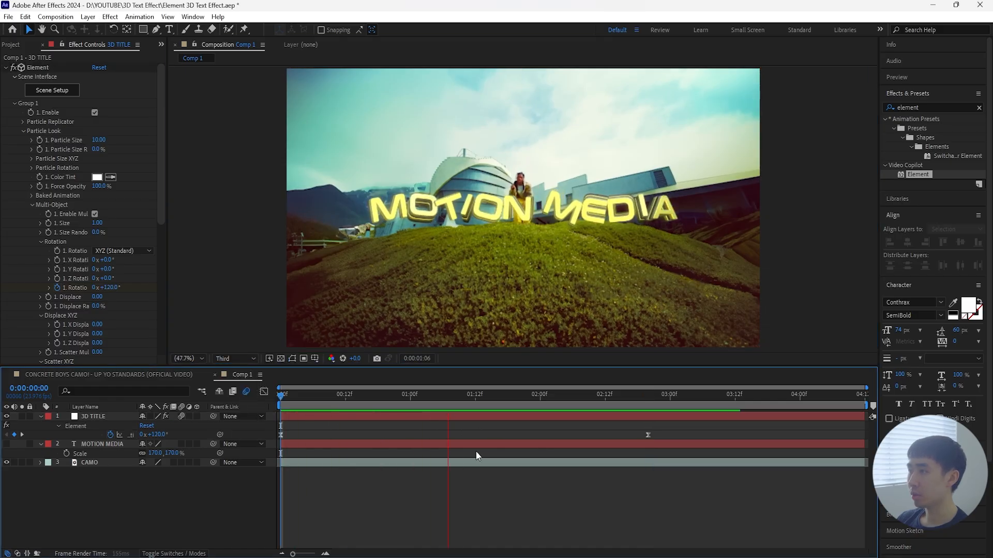
pyautogui.press('space')
pyautogui.moveTo(644, 397); pyautogui.dragTo(243, 445)
pyautogui.press('space')
pyautogui.press('space')
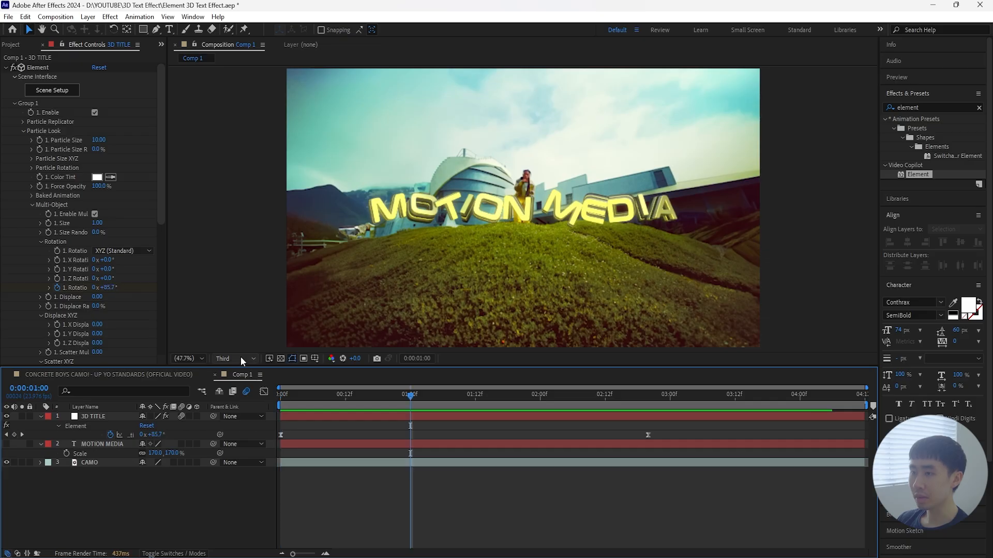
pyautogui.click(240, 357)
pyautogui.click(244, 383)
pyautogui.click(355, 424)
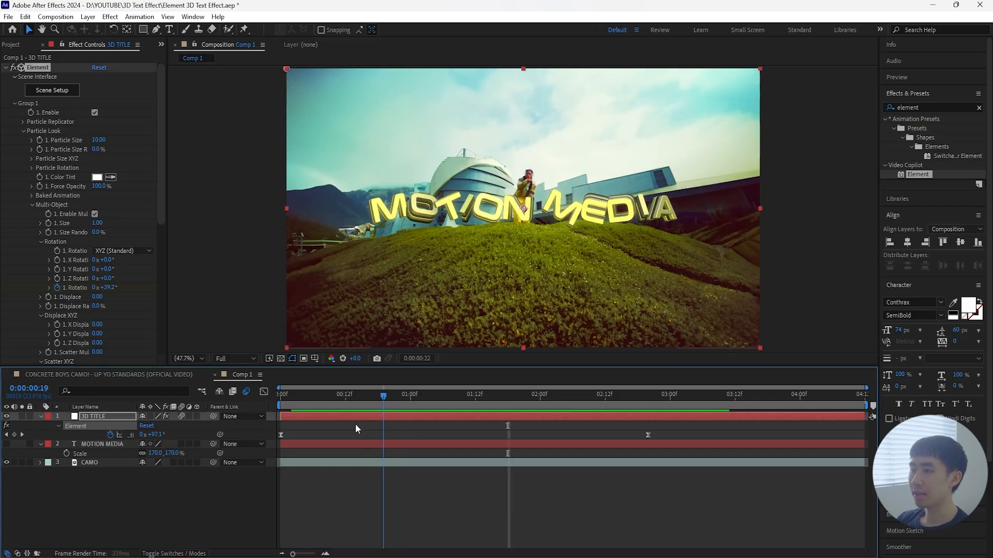
pyautogui.press('space')
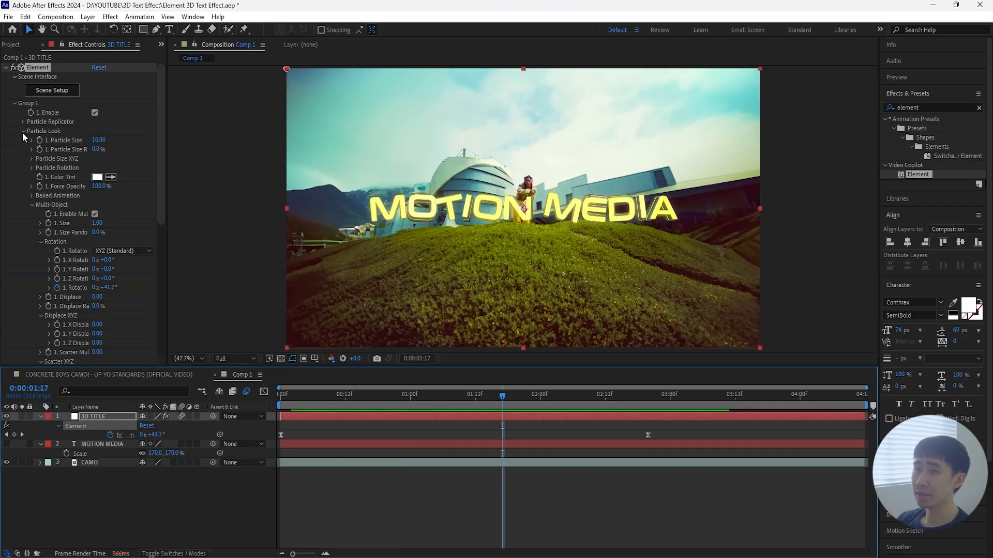
# Step: Enable Element's Animation Engine and try out its Animation percentage on the title
pyautogui.click(23, 130)
pyautogui.click(15, 103)
pyautogui.click(14, 149)
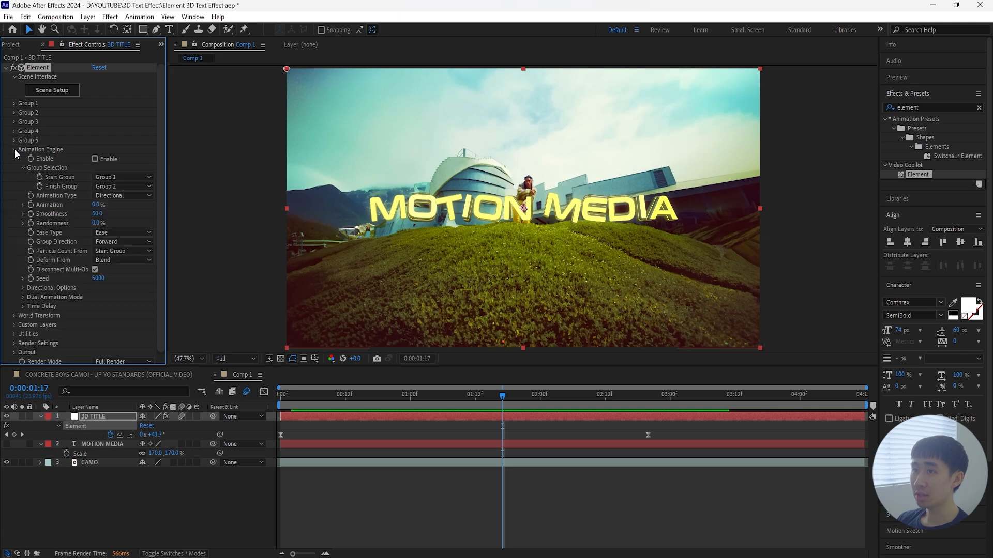
pyautogui.click(94, 159)
pyautogui.press('space')
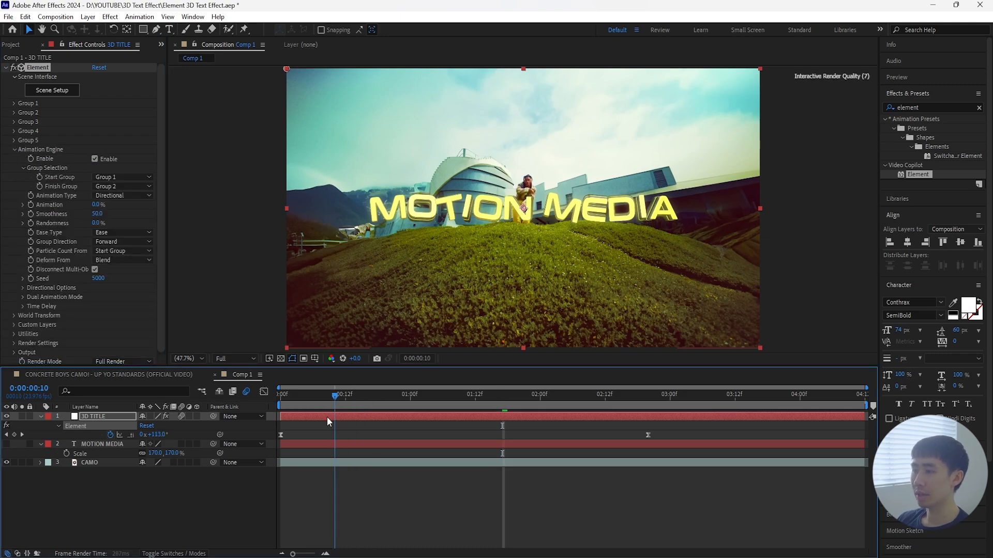
pyautogui.moveTo(99, 205); pyautogui.dragTo(157, 212)
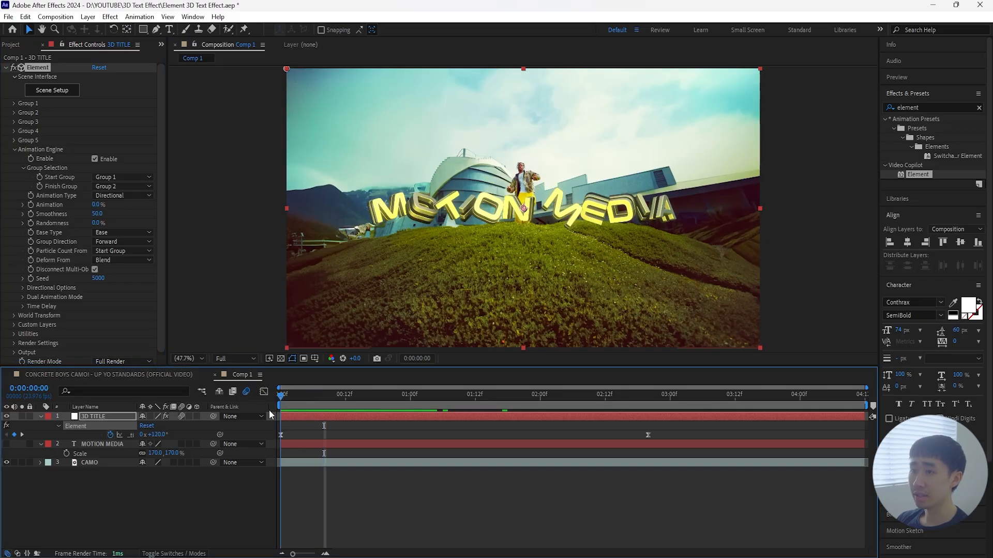
# Step: Set Element's Animation Type to Random and keyframe its Animation at 100% on the first frame
pyautogui.click(66, 198)
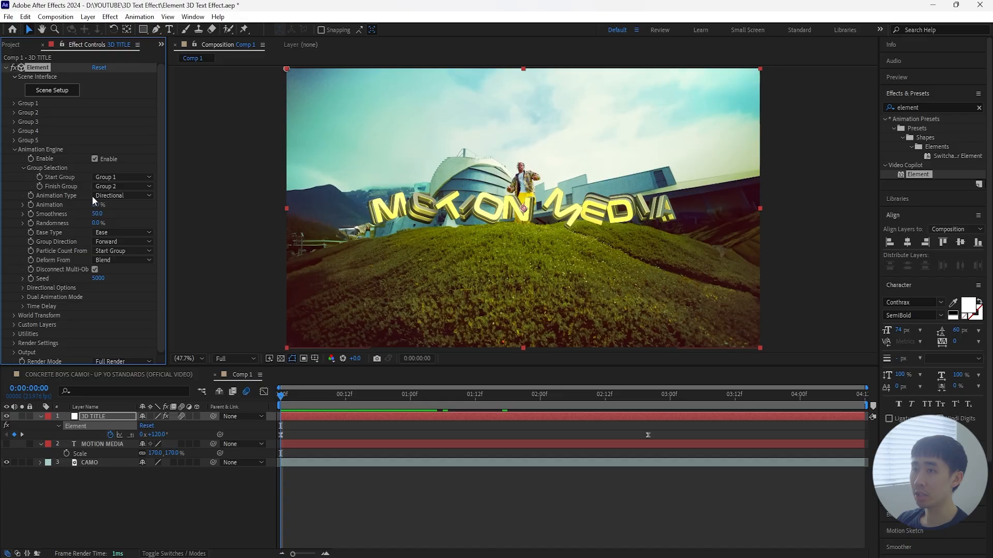
pyautogui.click(123, 195)
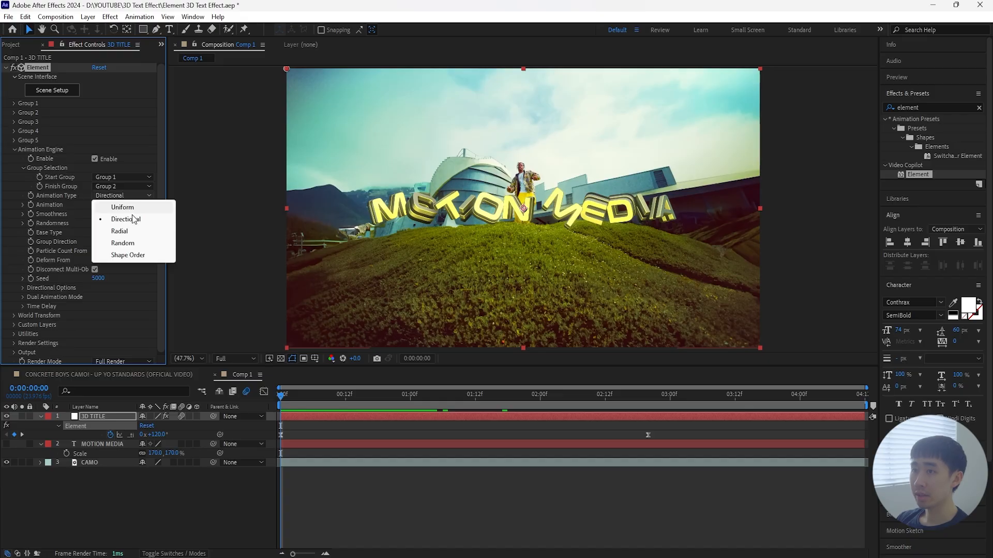
pyautogui.click(146, 244)
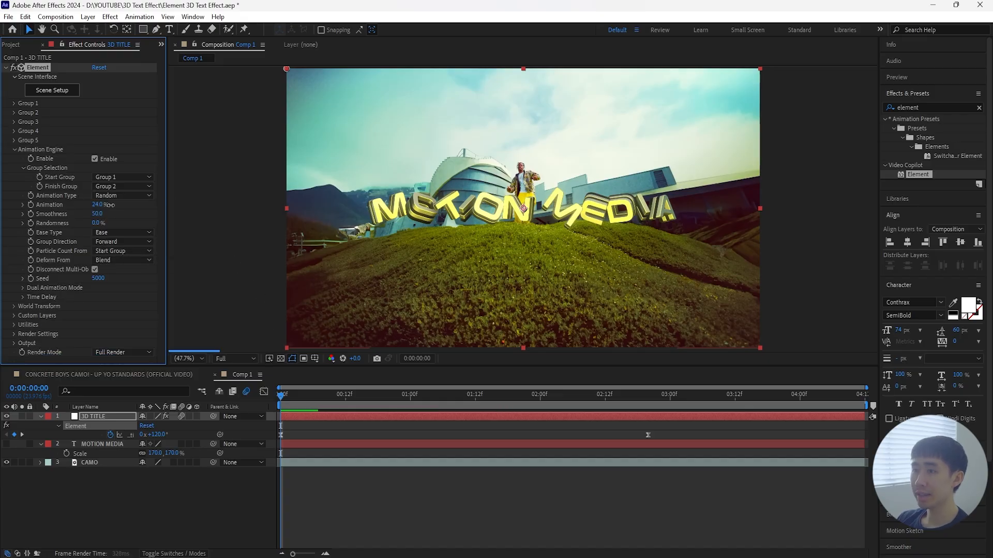
pyautogui.moveTo(99, 204); pyautogui.dragTo(263, 208)
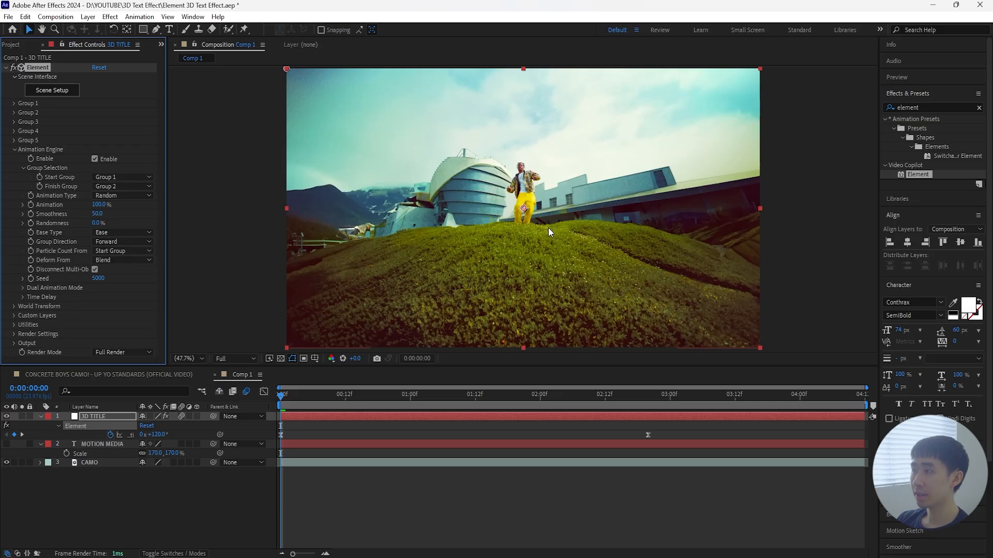
pyautogui.click(31, 205)
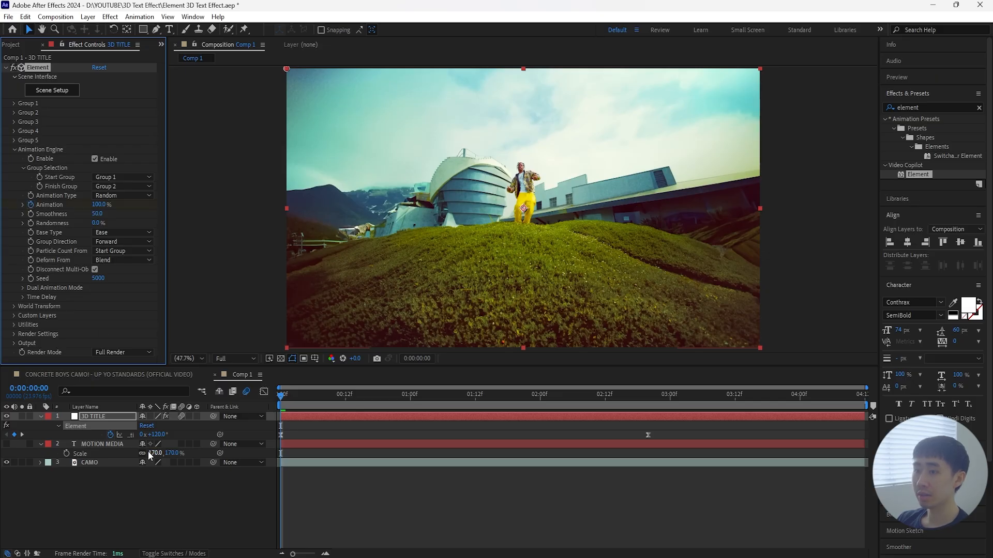
pyautogui.click(126, 416)
pyautogui.press('u')
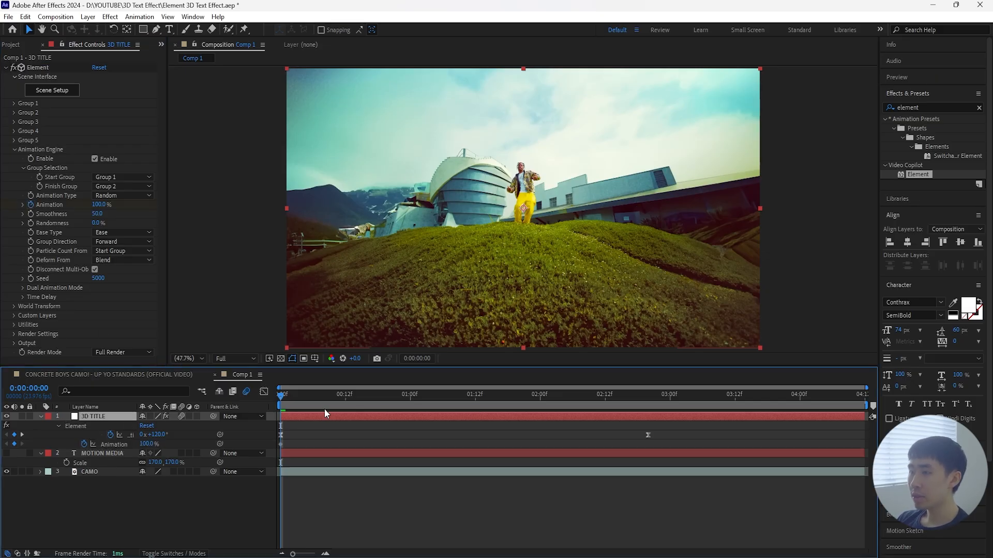
# Step: Keyframe Element's Animation at 0% at 0:00:02:00 and apply Easy Ease to both Animation keyframes
pyautogui.moveTo(282, 398); pyautogui.dragTo(651, 401)
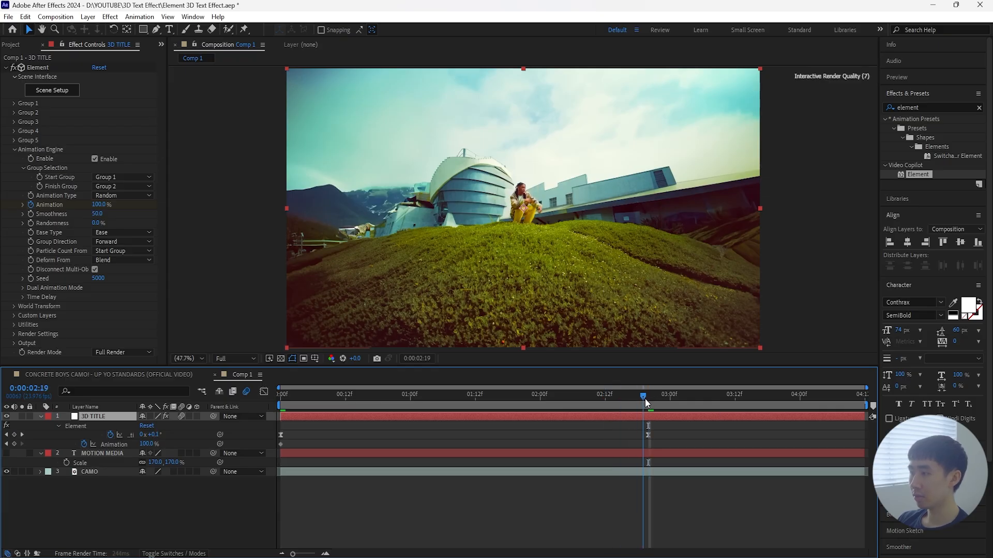
pyautogui.hotkey('shift', 'pageup')
pyautogui.hotkey('shift', 'pageup')
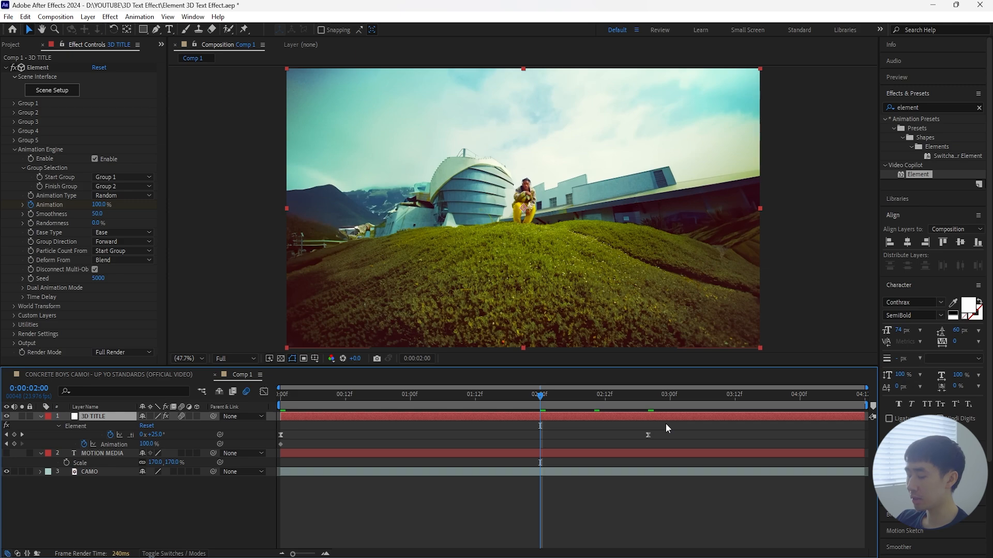
pyautogui.hotkey('shift', 'pagedown')
pyautogui.hotkey('shift', 'pagedown')
pyautogui.hotkey('shift', 'pageup')
pyautogui.hotkey('shift', 'pageup')
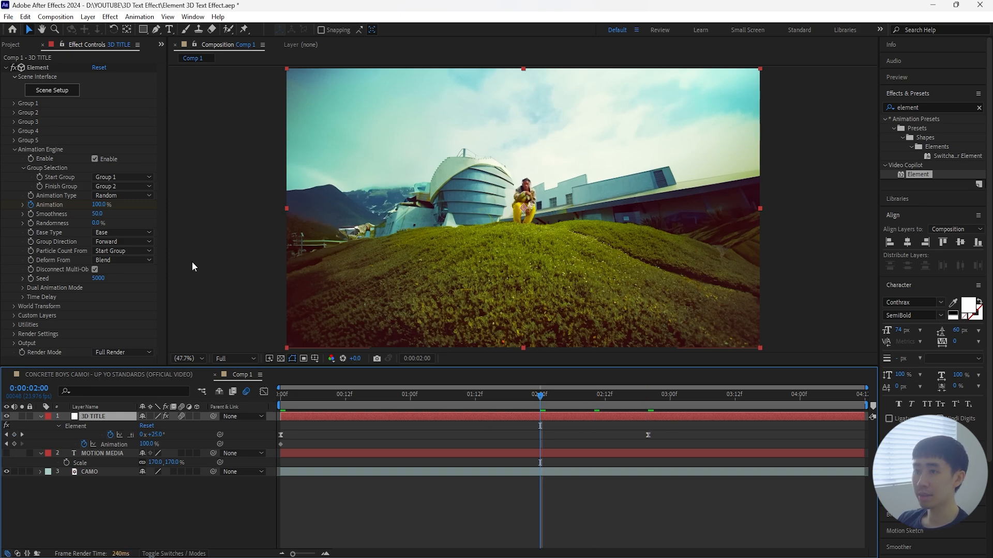
pyautogui.moveTo(100, 205); pyautogui.dragTo(32, 211)
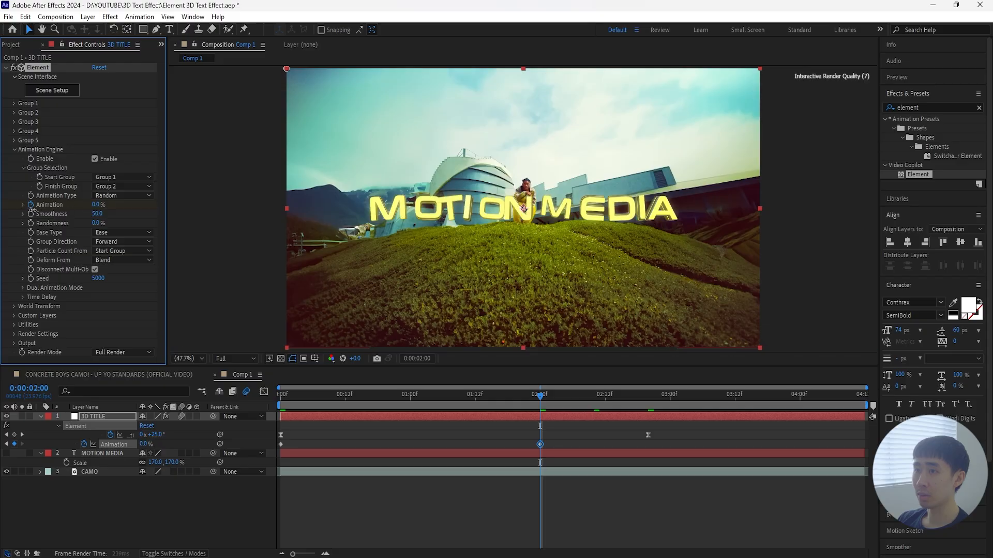
pyautogui.rightClick(281, 444)
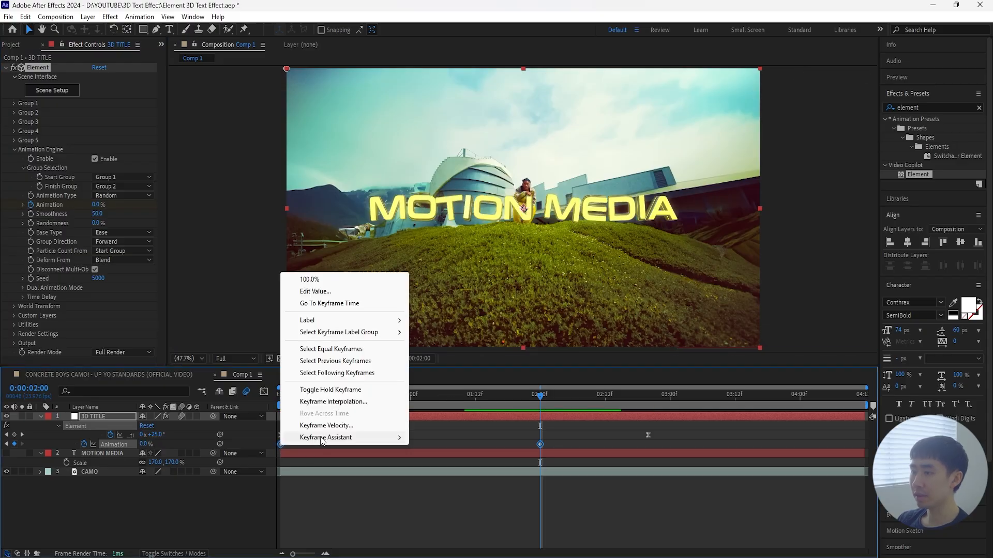
pyautogui.click(382, 472)
# Step: Preview the random letter reveal of the title from the first frame
pyautogui.press('Home')
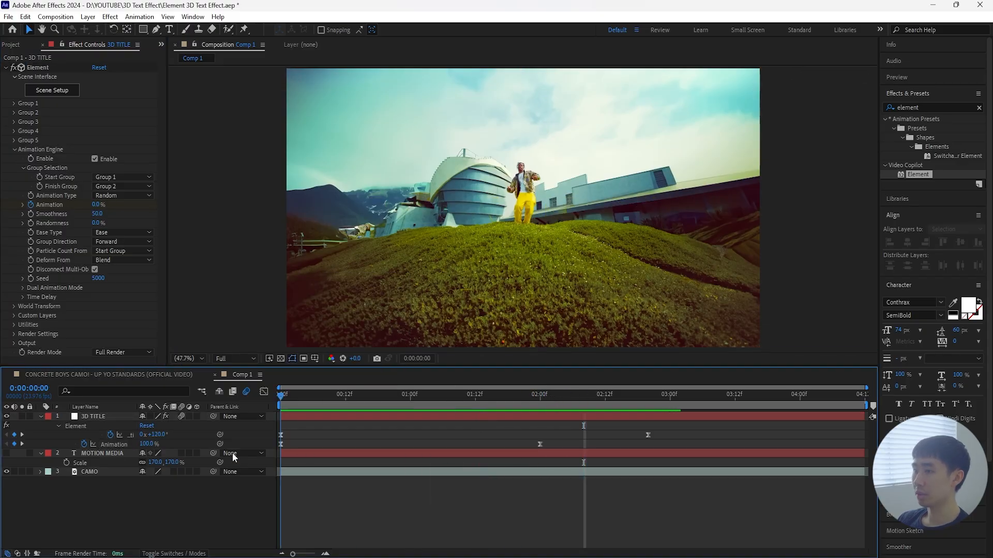
pyautogui.press('space')
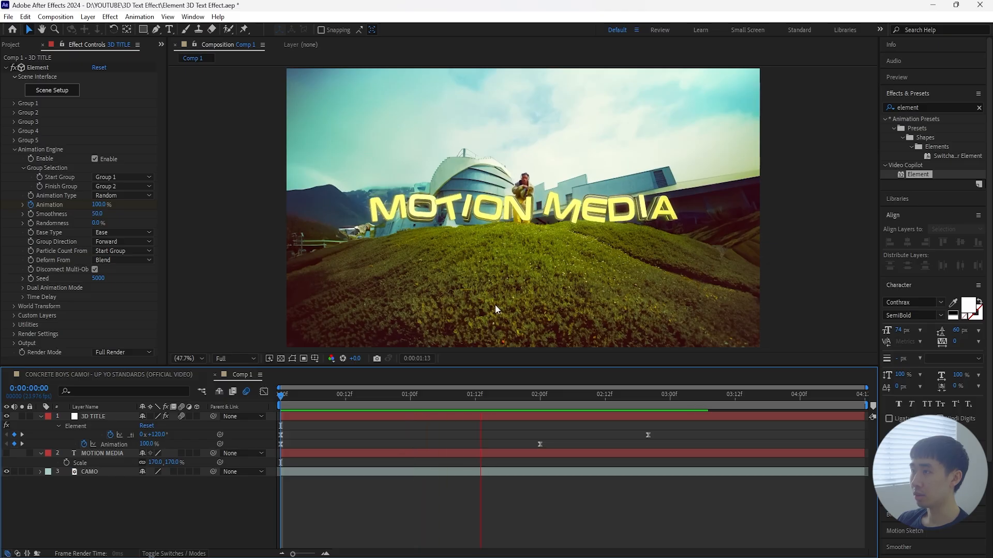
pyautogui.moveTo(568, 395); pyautogui.dragTo(229, 455)
pyautogui.press('space')
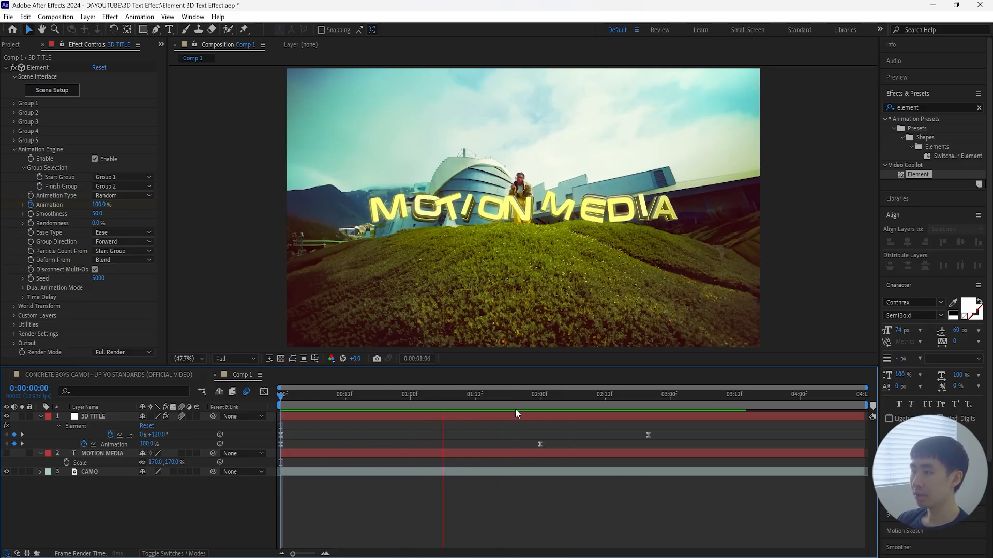
pyautogui.moveTo(455, 394); pyautogui.dragTo(510, 410)
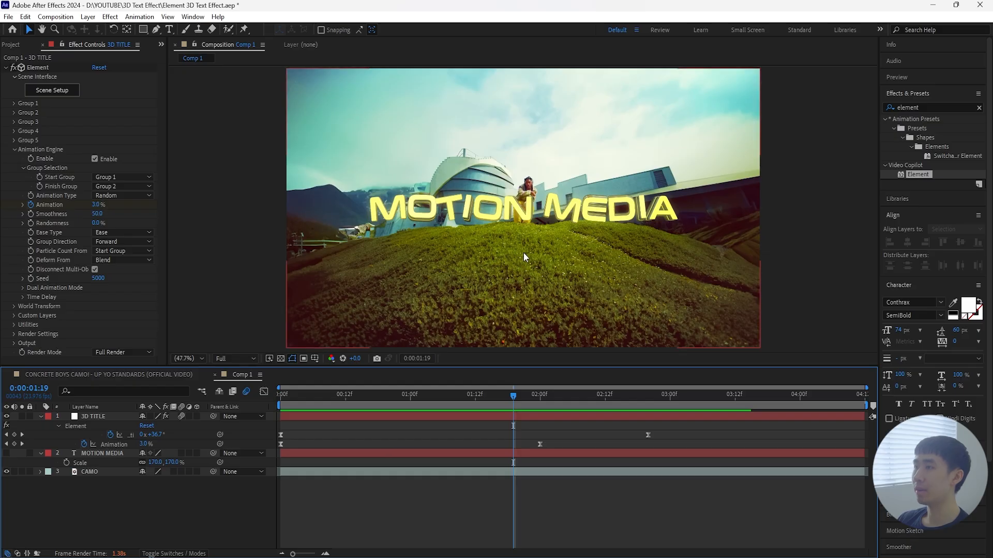
# Step: Collapse the Animation Engine settings and expand Rotate Environment within Element's Physical Environment render settings
pyautogui.click(15, 150)
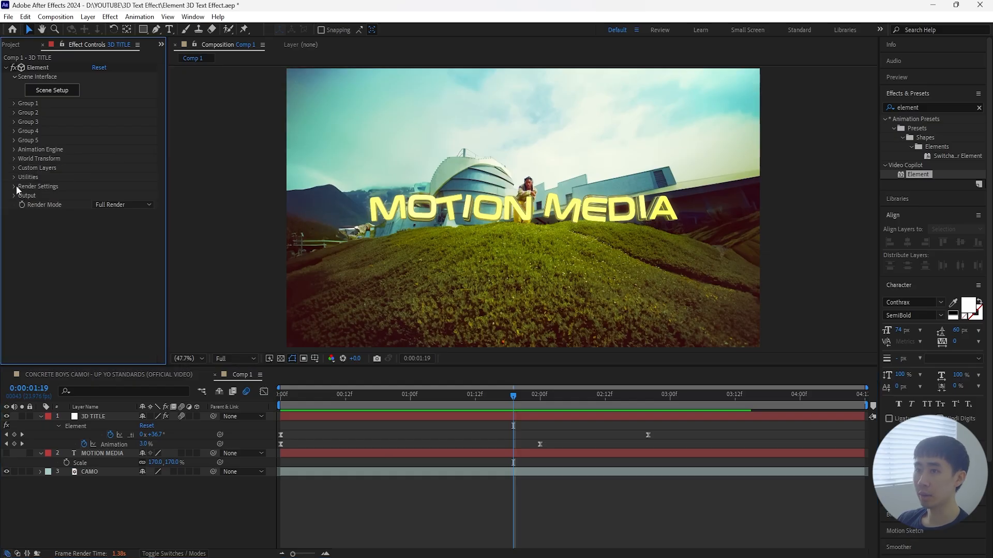
pyautogui.click(14, 186)
pyautogui.click(23, 196)
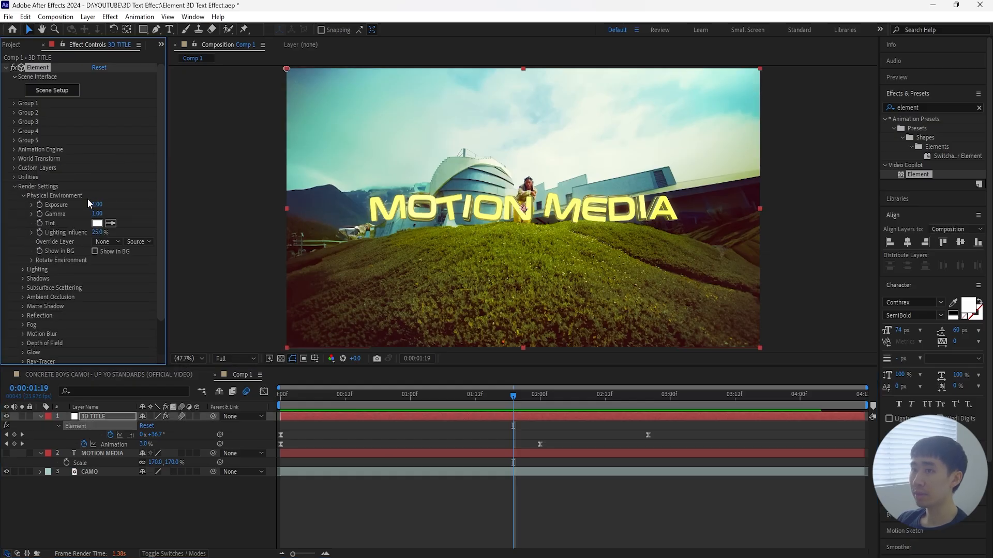
pyautogui.click(32, 260)
# Step: Try out the X Rotation Environment on the enlarged title and undo the changes
pyautogui.moveTo(99, 269); pyautogui.dragTo(452, 211)
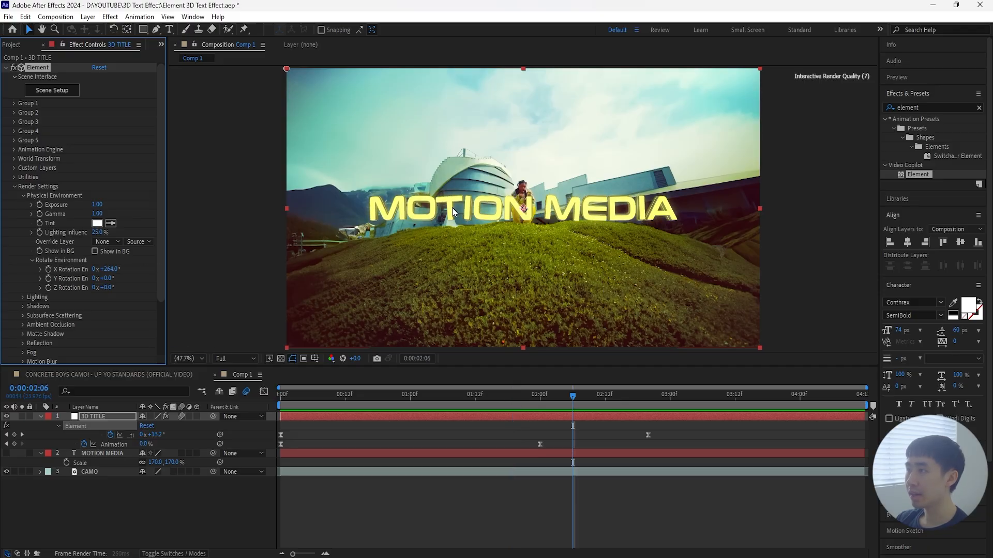
pyautogui.scroll(2, 452, 211)
pyautogui.moveTo(114, 270); pyautogui.dragTo(31, 270)
pyautogui.hotkey('ctrl', 'z')
pyautogui.hotkey('ctrl', 'z')
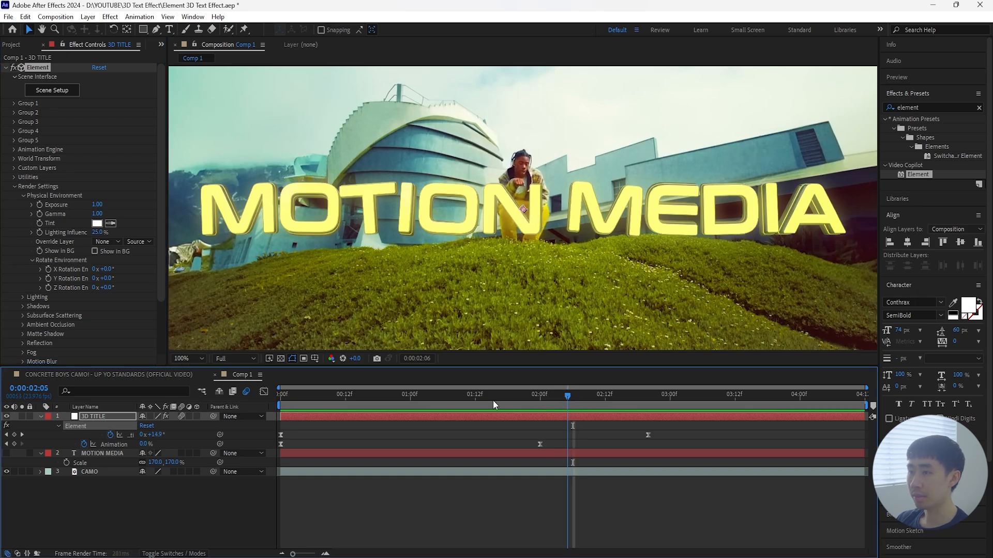
# Step: Keyframe Element's X Rotation Environment from 0° at the first frame to 240° at 0:00:03:16
pyautogui.press('Home')
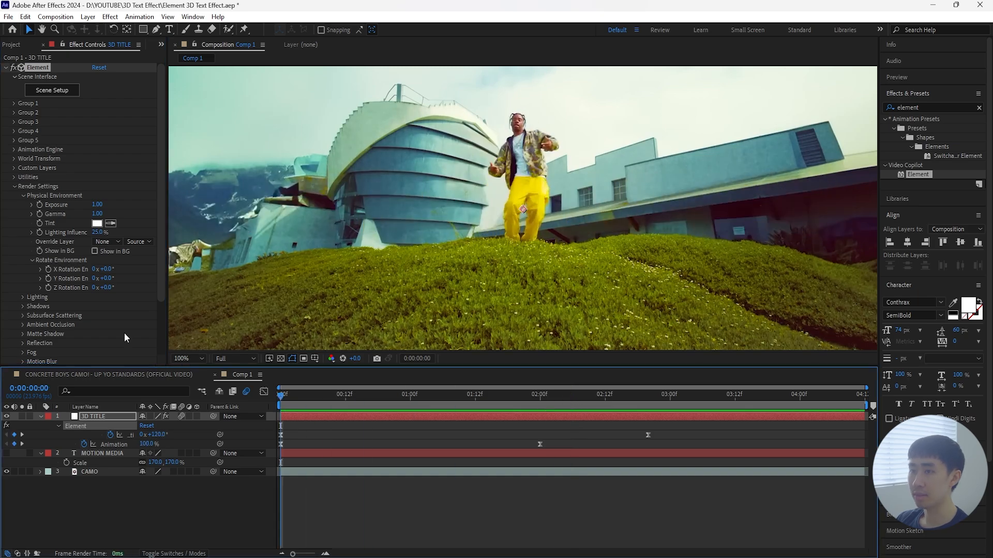
pyautogui.click(49, 270)
pyautogui.moveTo(286, 398); pyautogui.dragTo(681, 422)
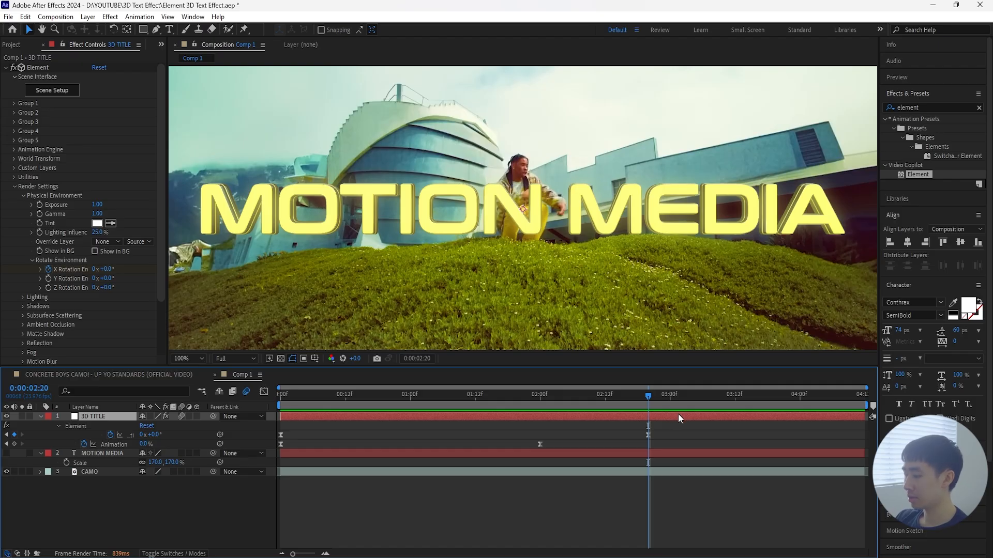
pyautogui.press('space')
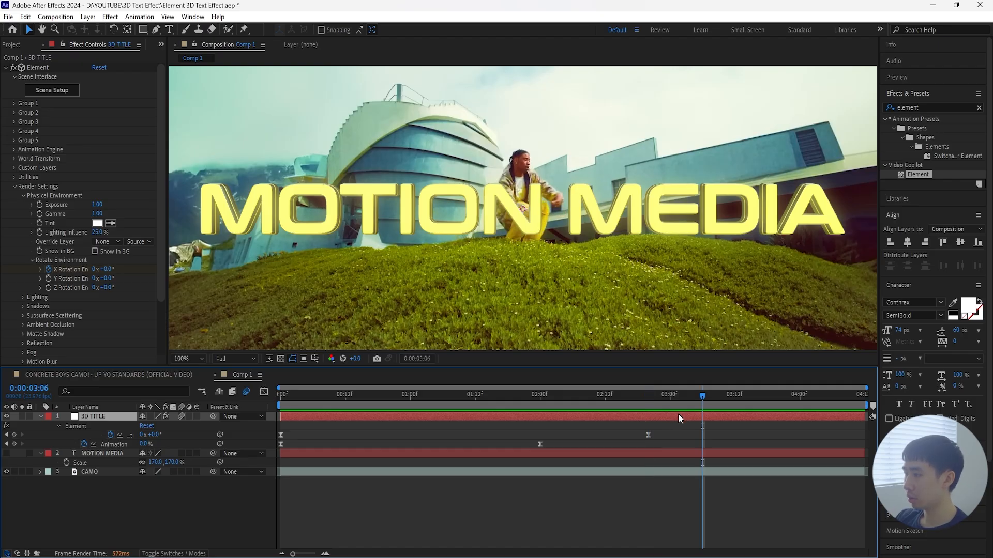
pyautogui.click(647, 393)
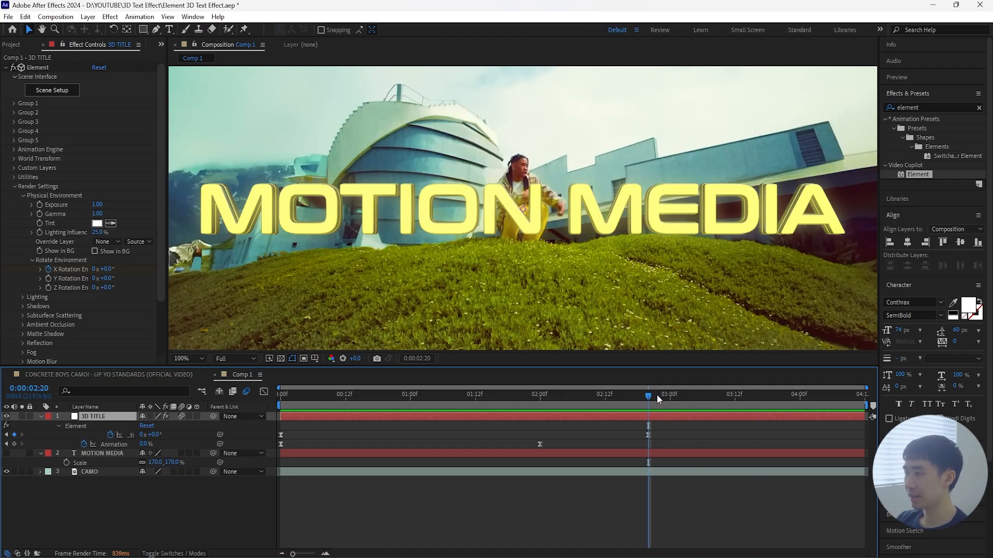
pyautogui.moveTo(108, 269); pyautogui.dragTo(236, 268)
pyautogui.click(109, 270)
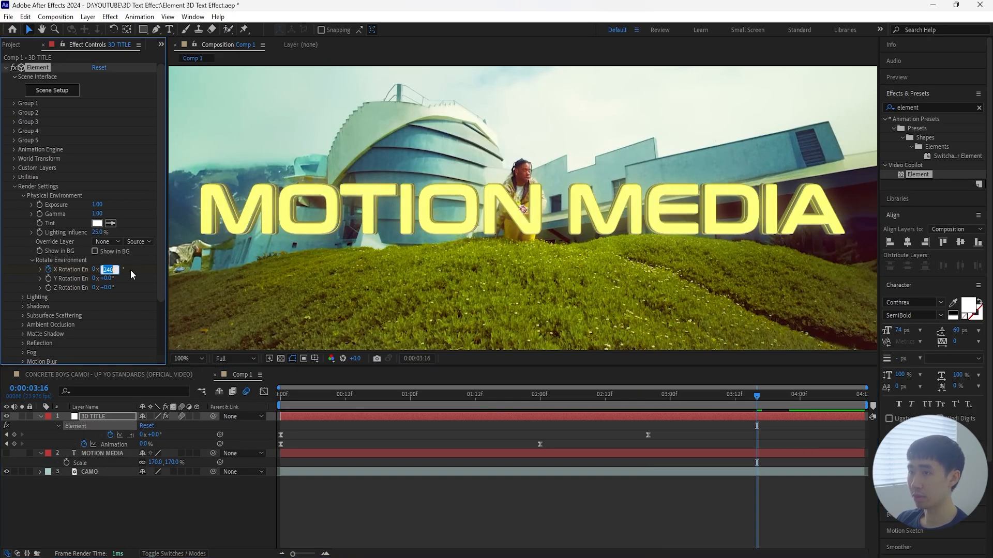
pyautogui.click(666, 418)
pyautogui.press('u')
pyautogui.press('u')
# Step: Try out the Z Rotation Environment on the title near 0:00:03:14 and undo the change
pyautogui.click(751, 397)
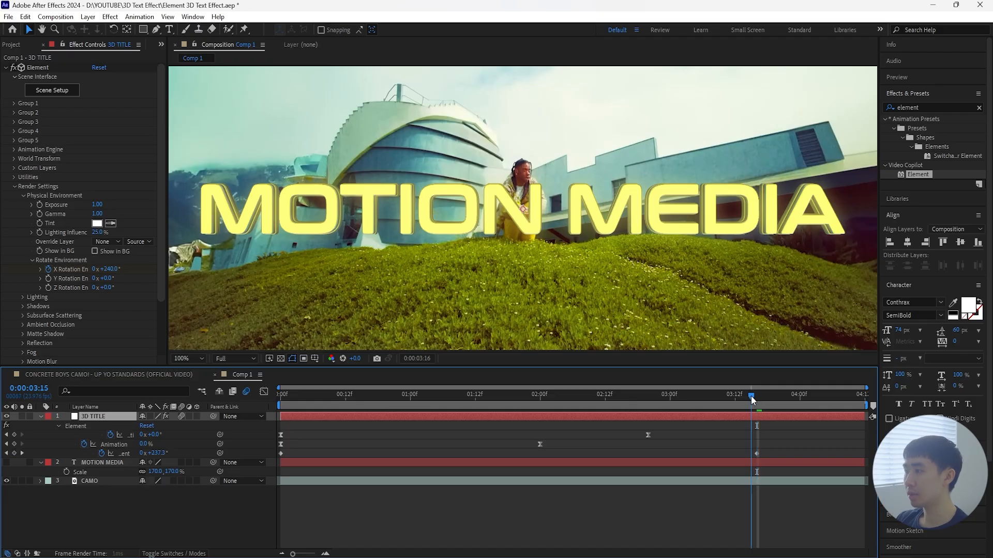
pyautogui.moveTo(751, 397); pyautogui.dragTo(745, 397)
pyautogui.moveTo(110, 287); pyautogui.dragTo(243, 289)
pyautogui.moveTo(266, 290); pyautogui.dragTo(308, 295)
pyautogui.hotkey('ctrl', 'z')
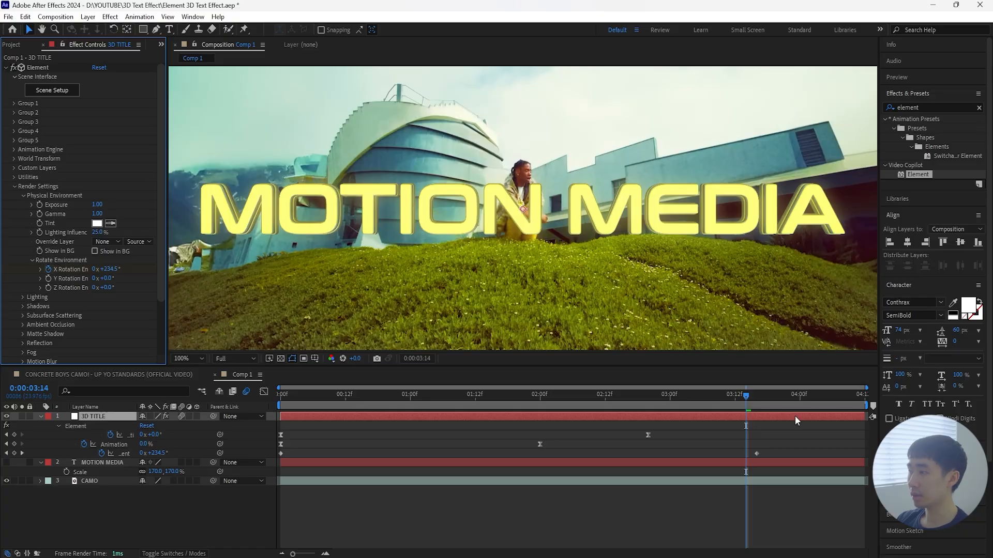
# Step: Keyframe Element's Z Rotation Environment at 0° on the first frame and at a rotated value at 0:00:03:16
pyautogui.moveTo(758, 395); pyautogui.dragTo(221, 447)
pyautogui.click(49, 288)
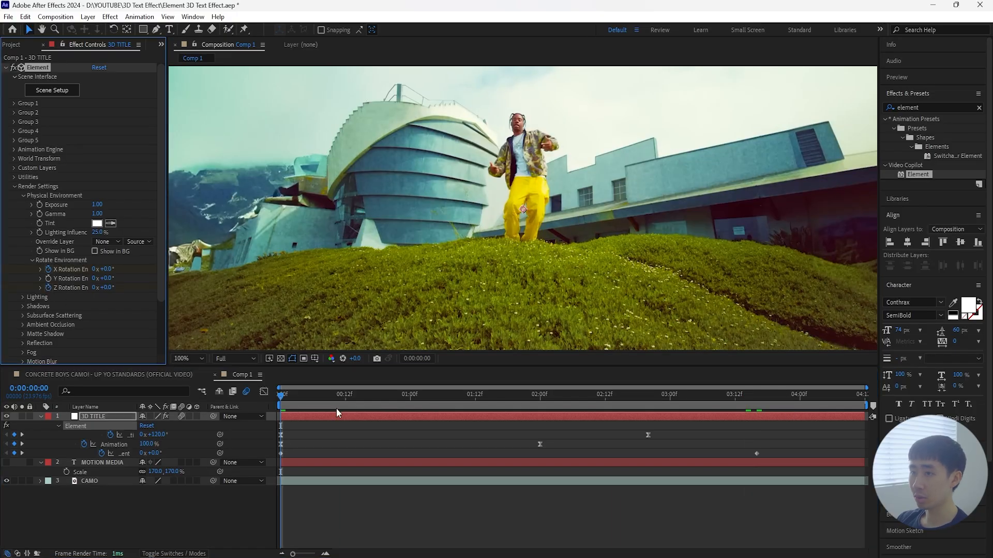
pyautogui.click(337, 414)
pyautogui.press('u')
pyautogui.press('u')
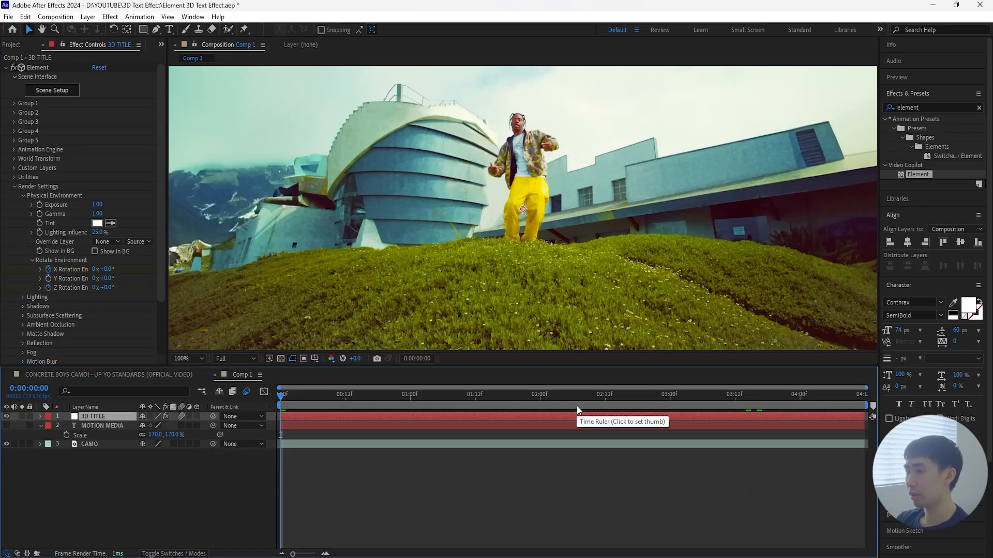
pyautogui.click(756, 395)
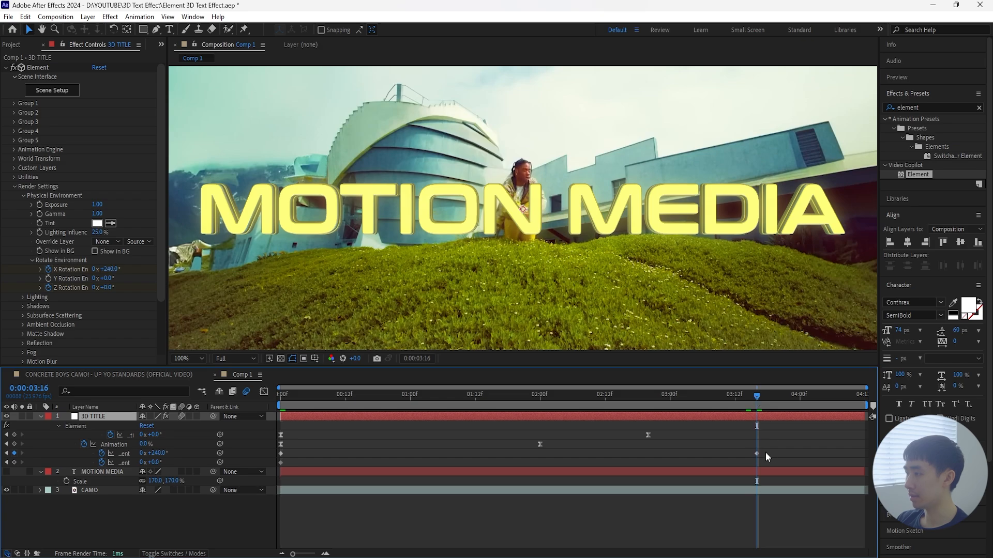
pyautogui.moveTo(103, 287); pyautogui.dragTo(226, 294)
pyautogui.click(107, 287)
# Step: Apply Easy Ease to all X and Z environment rotation keyframes and preview the animation from the first frame
pyautogui.moveTo(768, 450); pyautogui.dragTo(277, 477)
pyautogui.press('F9')
pyautogui.press('Home')
pyautogui.press('space')
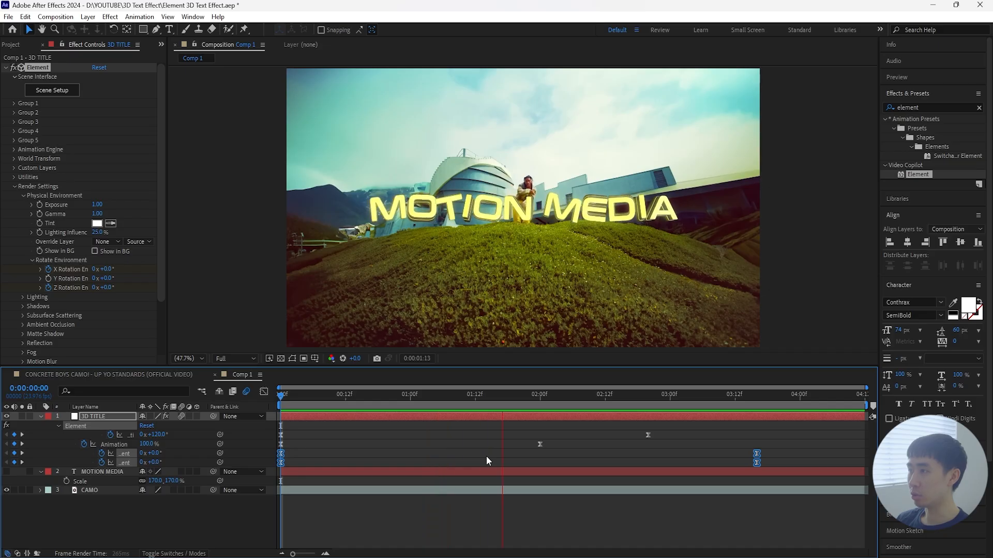
pyautogui.press('space')
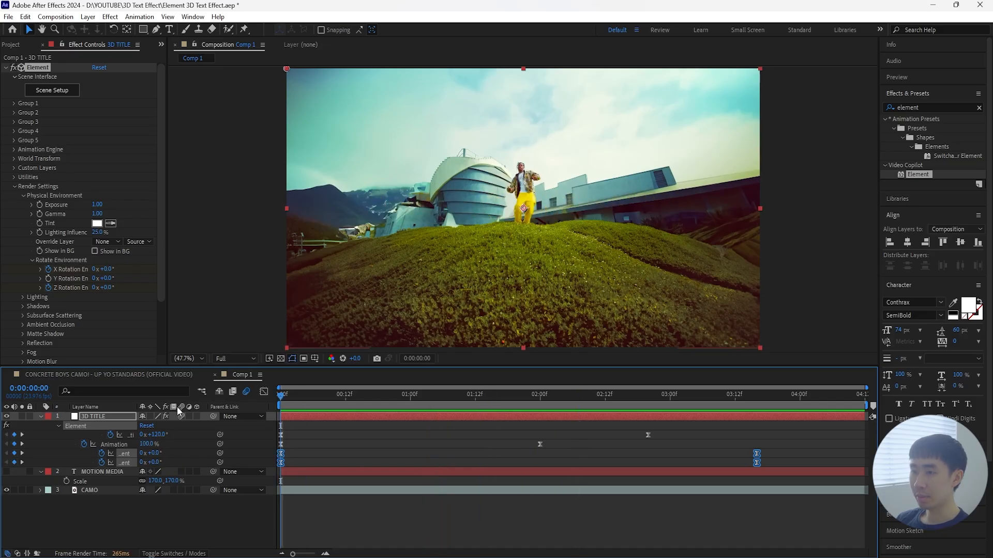
pyautogui.moveTo(285, 396); pyautogui.dragTo(291, 445)
# Step: Add a new adjustment layer above the 3D TITLE layer and clear the effects search
pyautogui.click(90, 416)
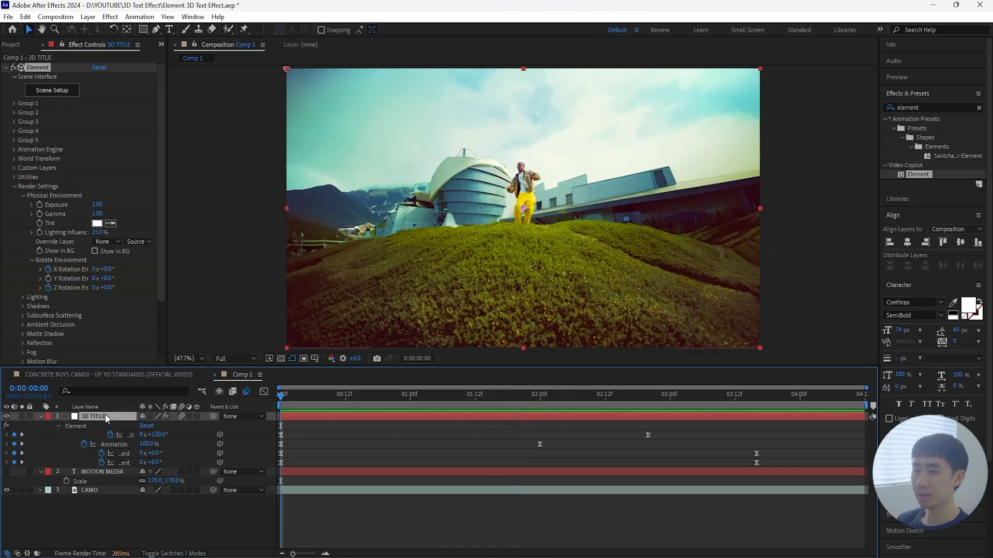
pyautogui.rightClick(146, 505)
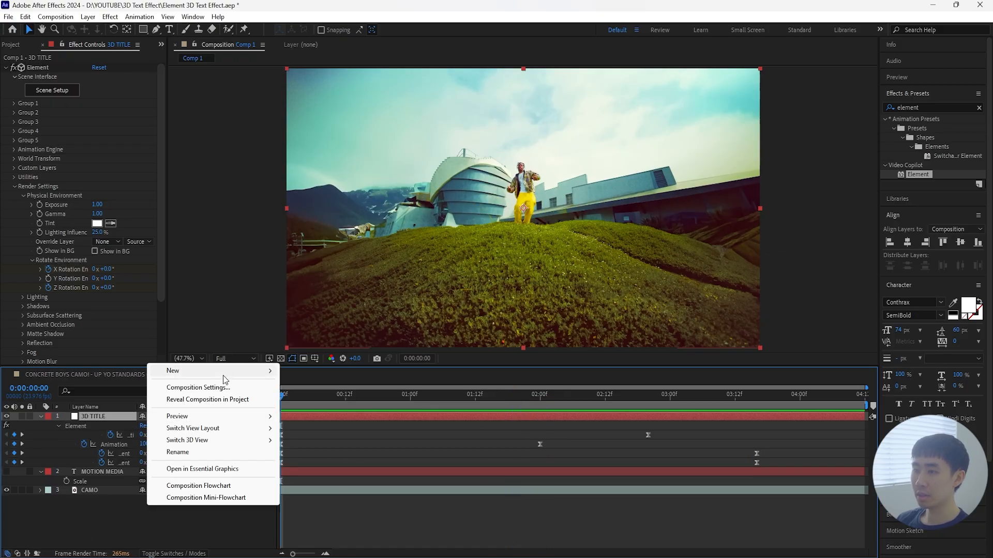
pyautogui.moveTo(227, 368)
pyautogui.click(347, 459)
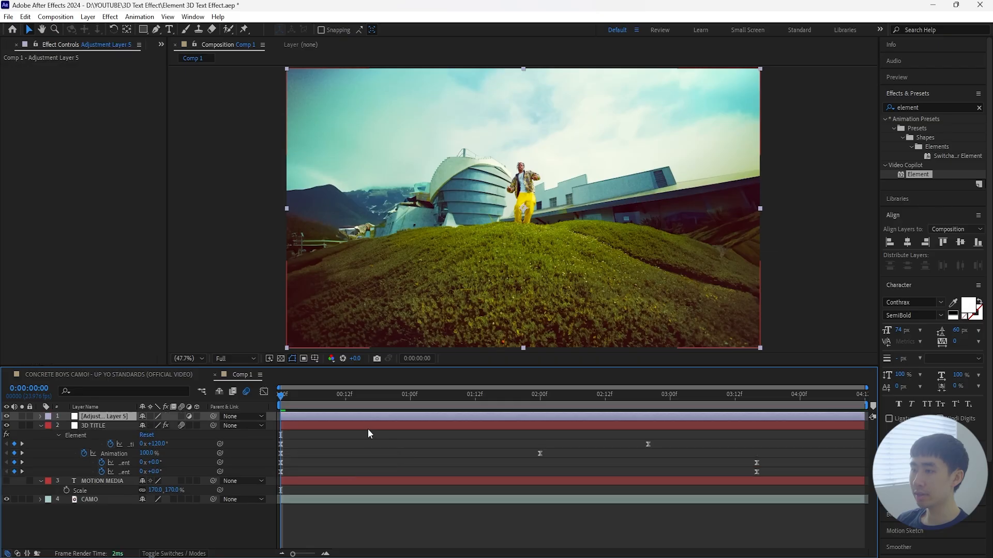
pyautogui.click(978, 109)
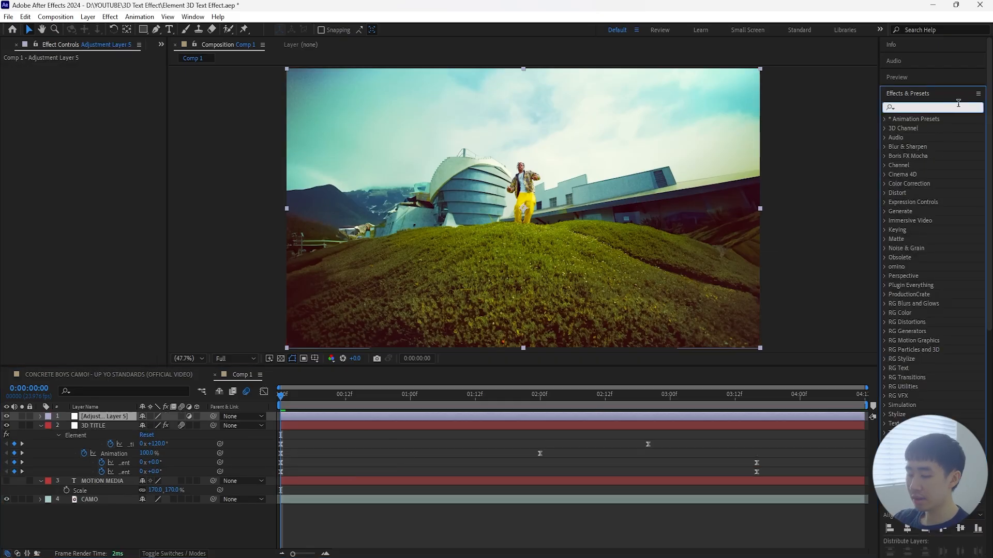
# Step: Apply the Transform effect to the new adjustment layer and keyframe its Scale at 500 on the first frame
pyautogui.write('transform')
pyautogui.doubleClick(929, 183)
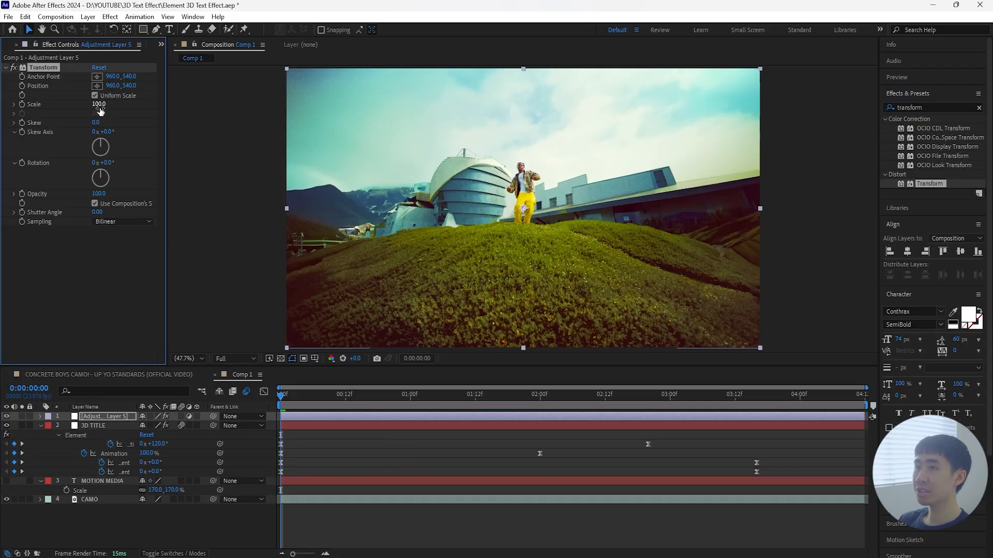
pyautogui.moveTo(99, 104); pyautogui.dragTo(305, 106)
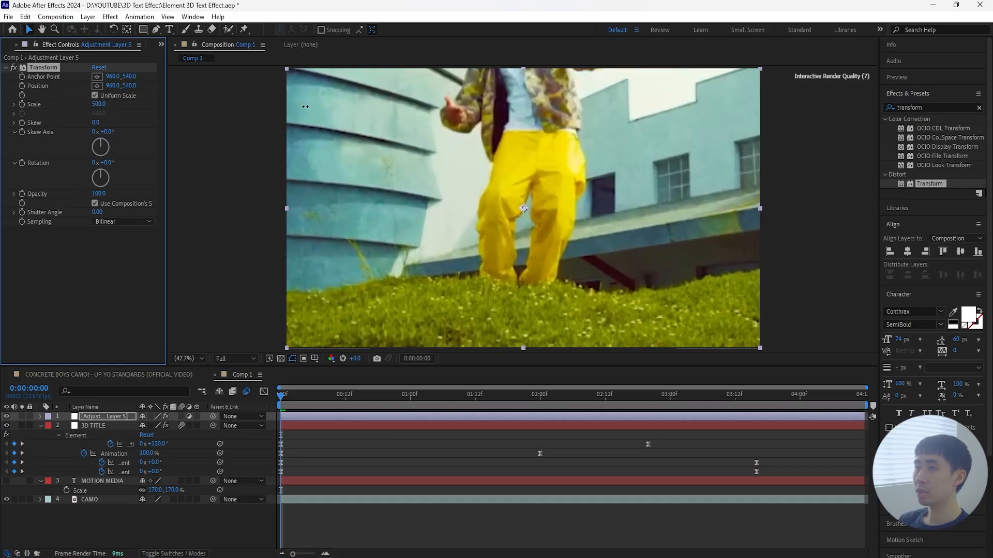
pyautogui.click(22, 104)
# Step: Reset the Transform effect's Scale to 100 at 0:00:01:00 to add the second keyframe
pyautogui.moveTo(280, 409); pyautogui.dragTo(419, 410)
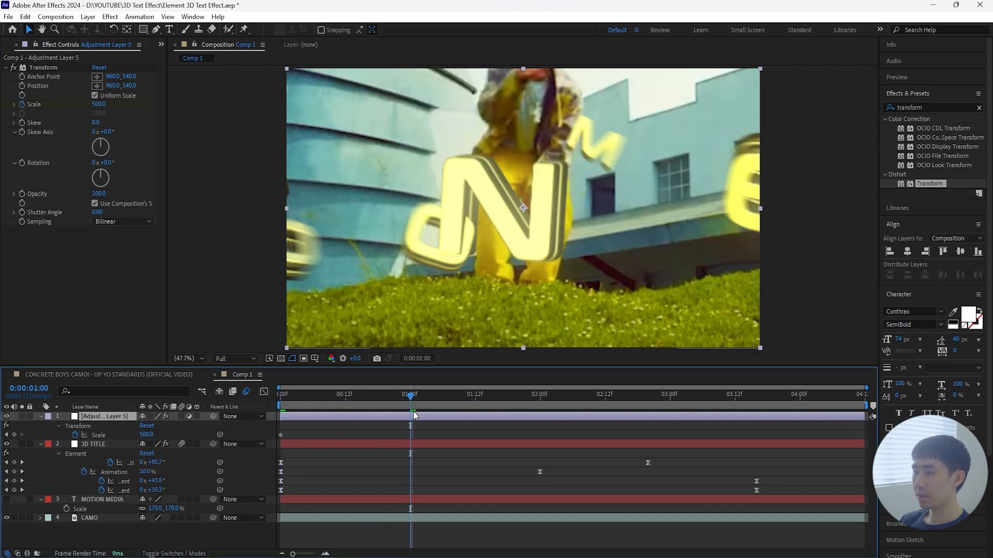
pyautogui.rightClick(148, 435)
pyautogui.click(150, 367)
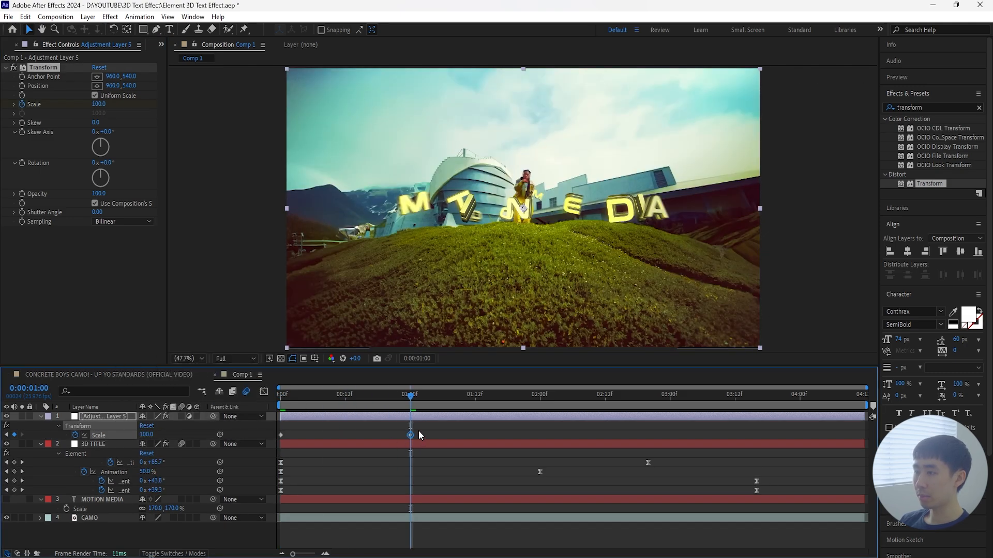
# Step: Apply Easy Ease to both Scale keyframes and enable motion blur on the adjustment layer and the CAMO layer
pyautogui.keyDown('shift'); pyautogui.click(281, 435); pyautogui.keyUp('shift')
pyautogui.rightClick(281, 434)
pyautogui.moveTo(331, 428)
pyautogui.click(443, 459)
pyautogui.click(354, 397)
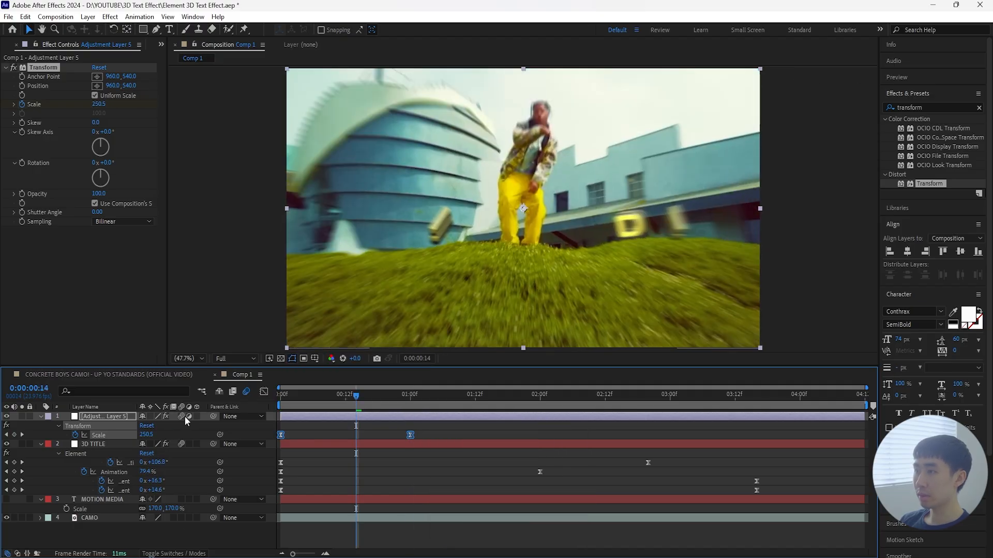
pyautogui.click(182, 517)
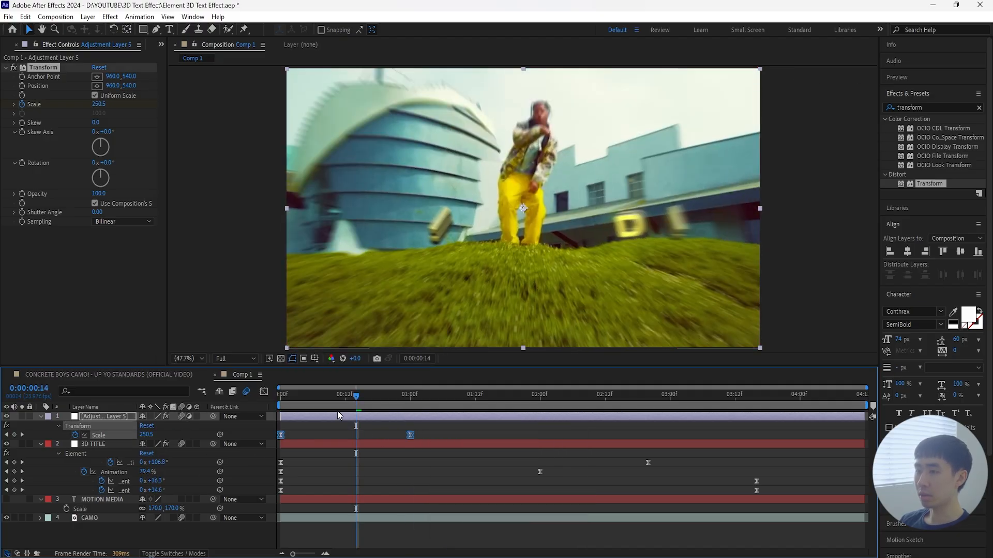
# Step: Reshape the Scale speed graph to peak at the first keyframe and taper gradually to the second, then preview the zoom-out
pyautogui.click(264, 392)
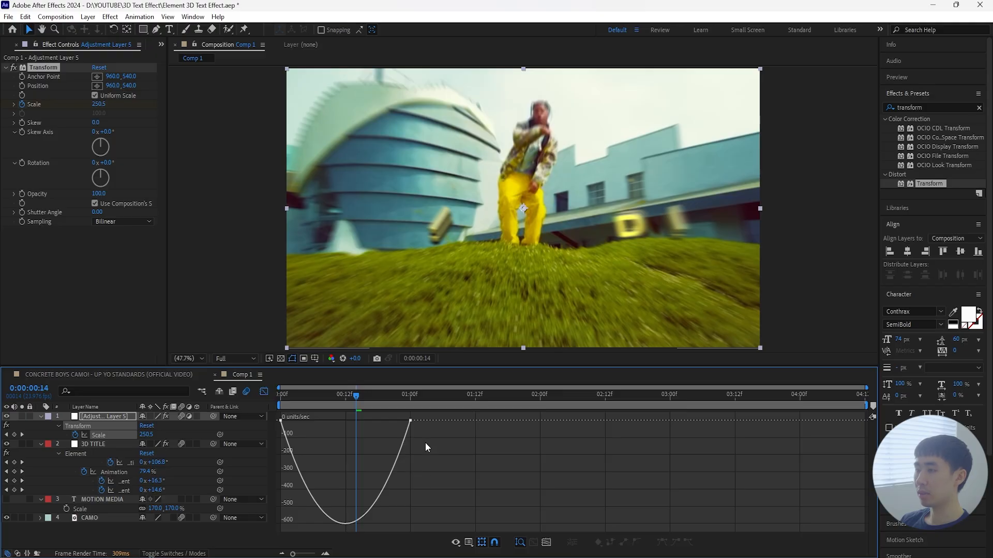
pyautogui.moveTo(425, 443); pyautogui.dragTo(276, 421)
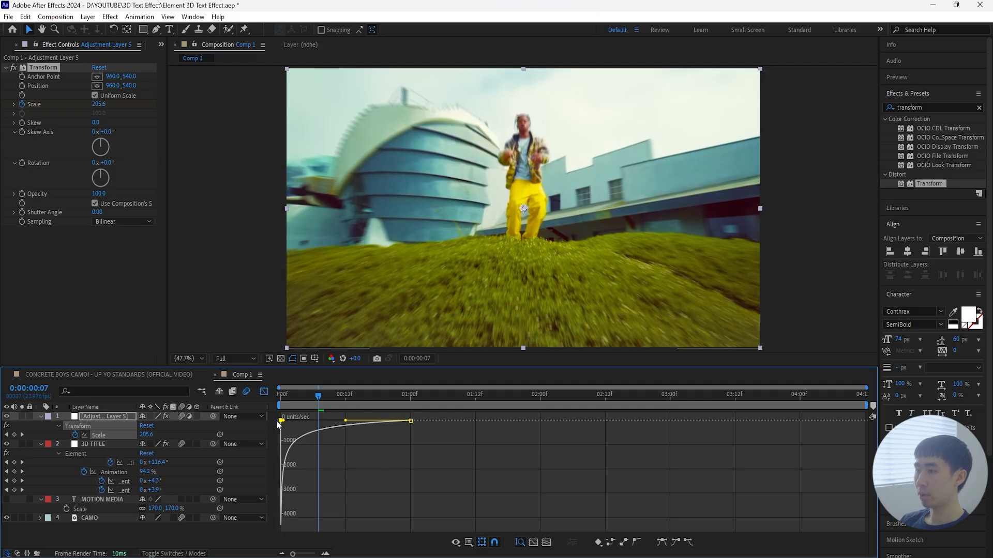
pyautogui.moveTo(330, 395); pyautogui.dragTo(279, 394)
pyautogui.click(268, 390)
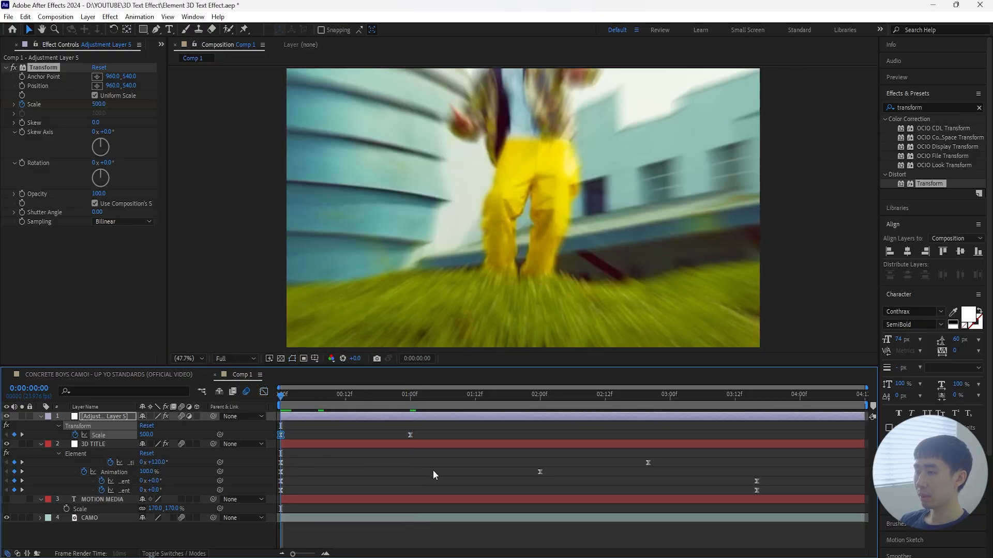
pyautogui.press('space')
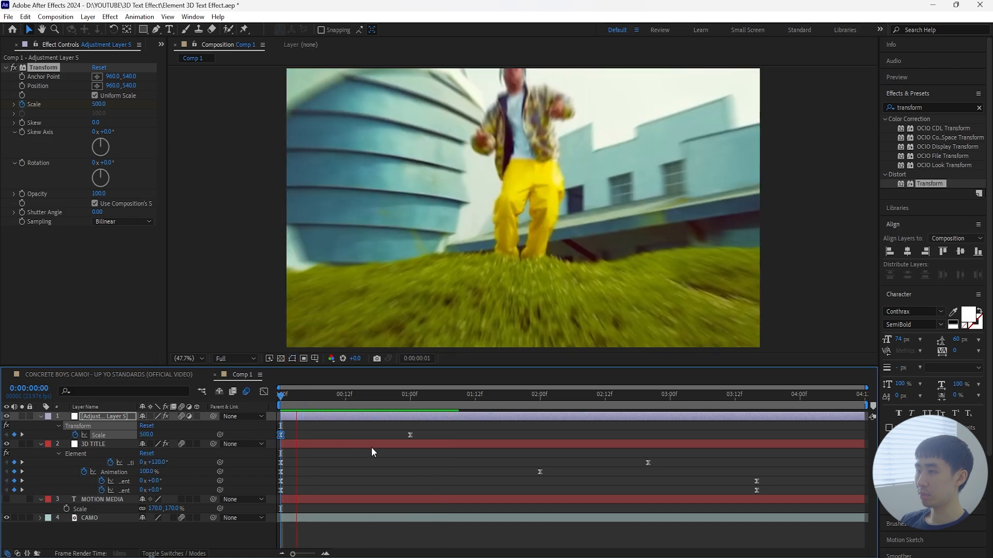
# Step: Shift both Scale keyframes about three frames earlier, placing the first before the composition start, and preview from the first frame
pyautogui.moveTo(428, 397); pyautogui.dragTo(351, 412)
pyautogui.moveTo(427, 430); pyautogui.dragTo(274, 436)
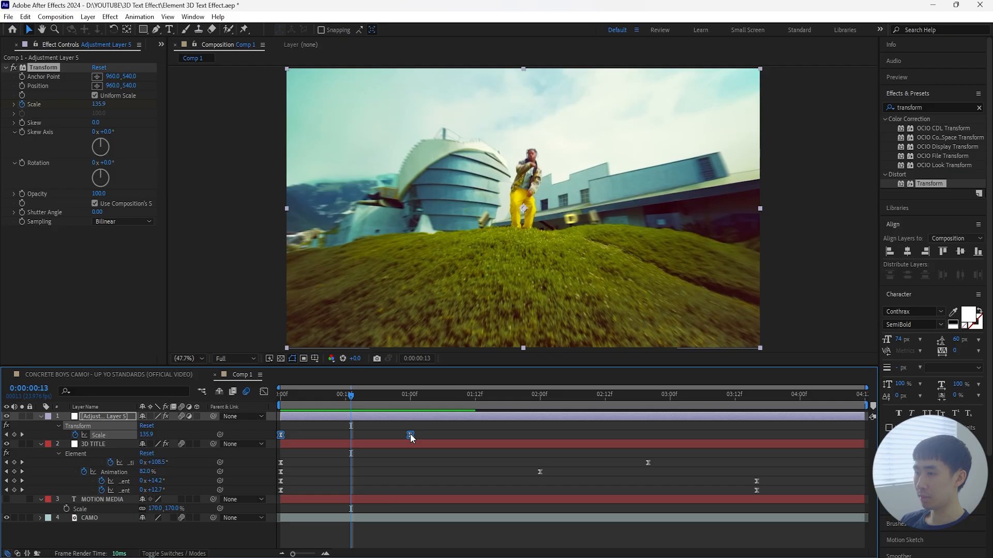
pyautogui.moveTo(408, 433); pyautogui.dragTo(395, 435)
pyautogui.click(285, 404)
pyautogui.press('space')
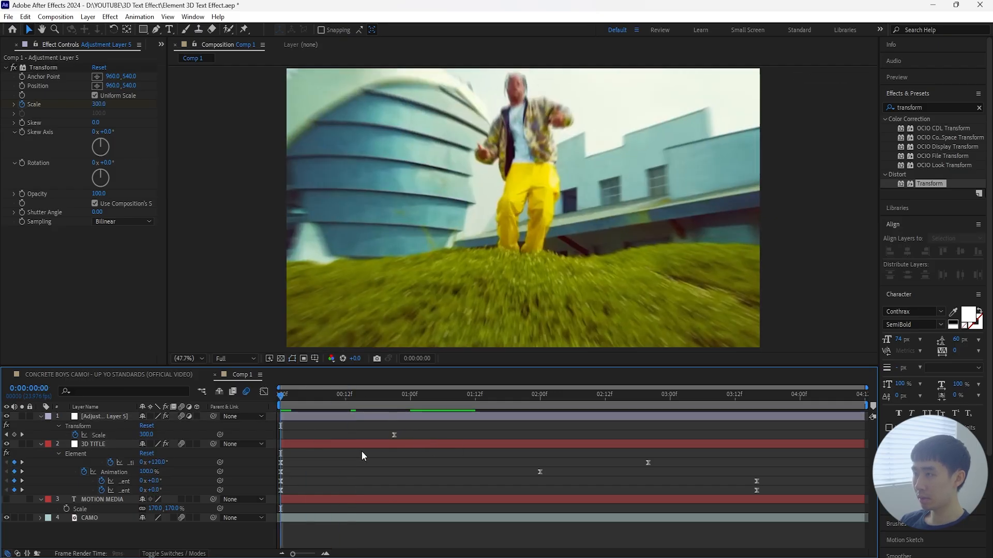
pyautogui.press('space')
# Step: Shift all the 3D TITLE layer's Element keyframes together about five frames earlier and preview the animation
pyautogui.moveTo(354, 395); pyautogui.dragTo(346, 461)
pyautogui.moveTo(373, 399); pyautogui.dragTo(357, 418)
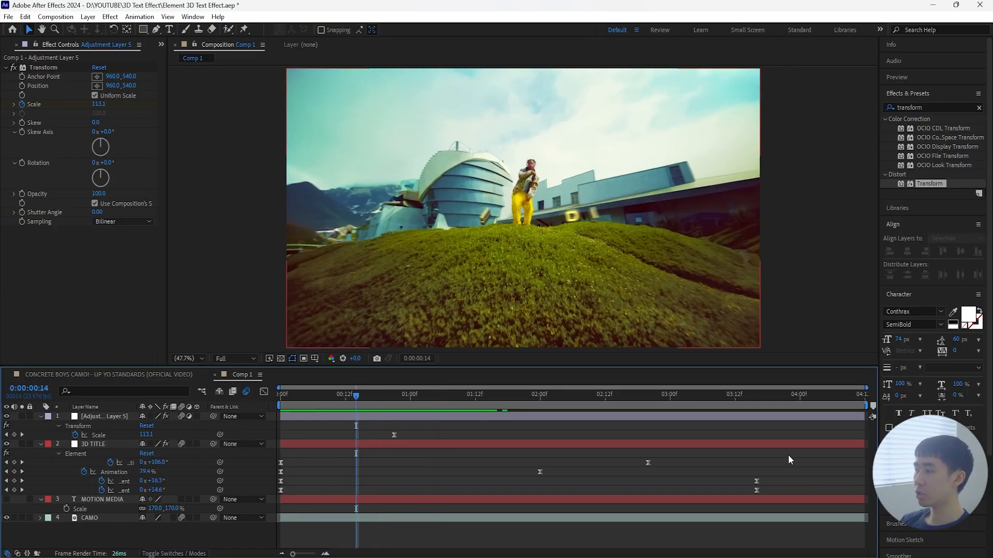
pyautogui.moveTo(788, 455); pyautogui.dragTo(265, 496)
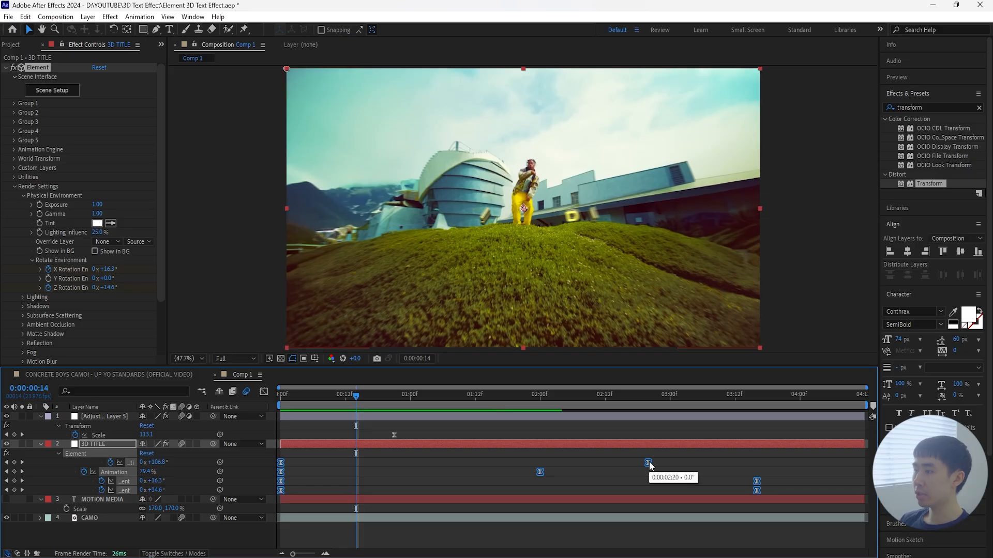
pyautogui.moveTo(649, 461); pyautogui.dragTo(622, 464)
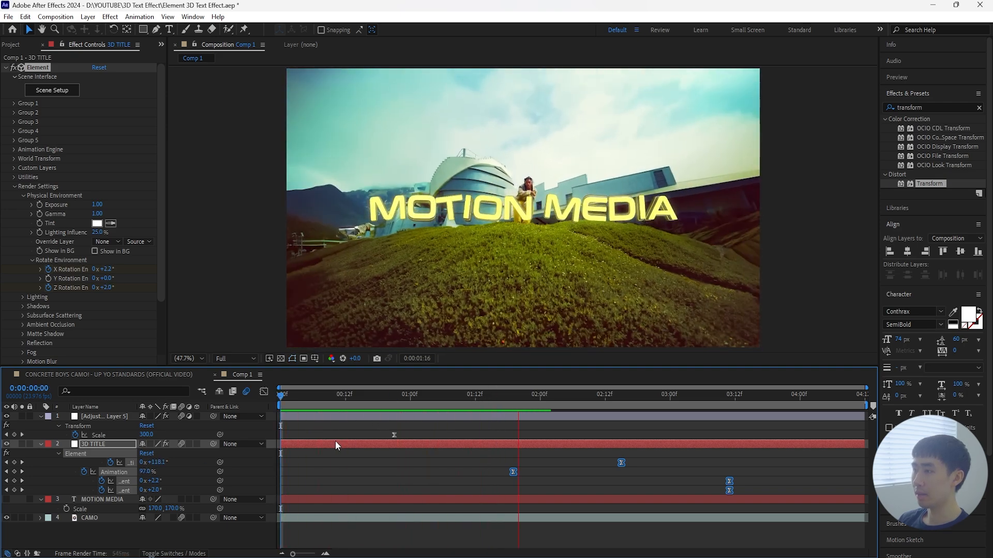
pyautogui.click(176, 454)
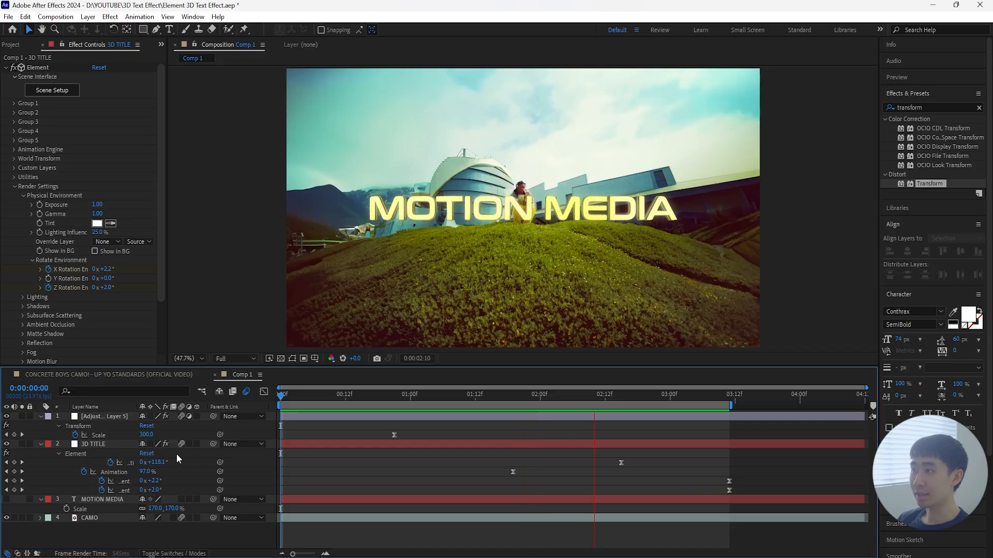